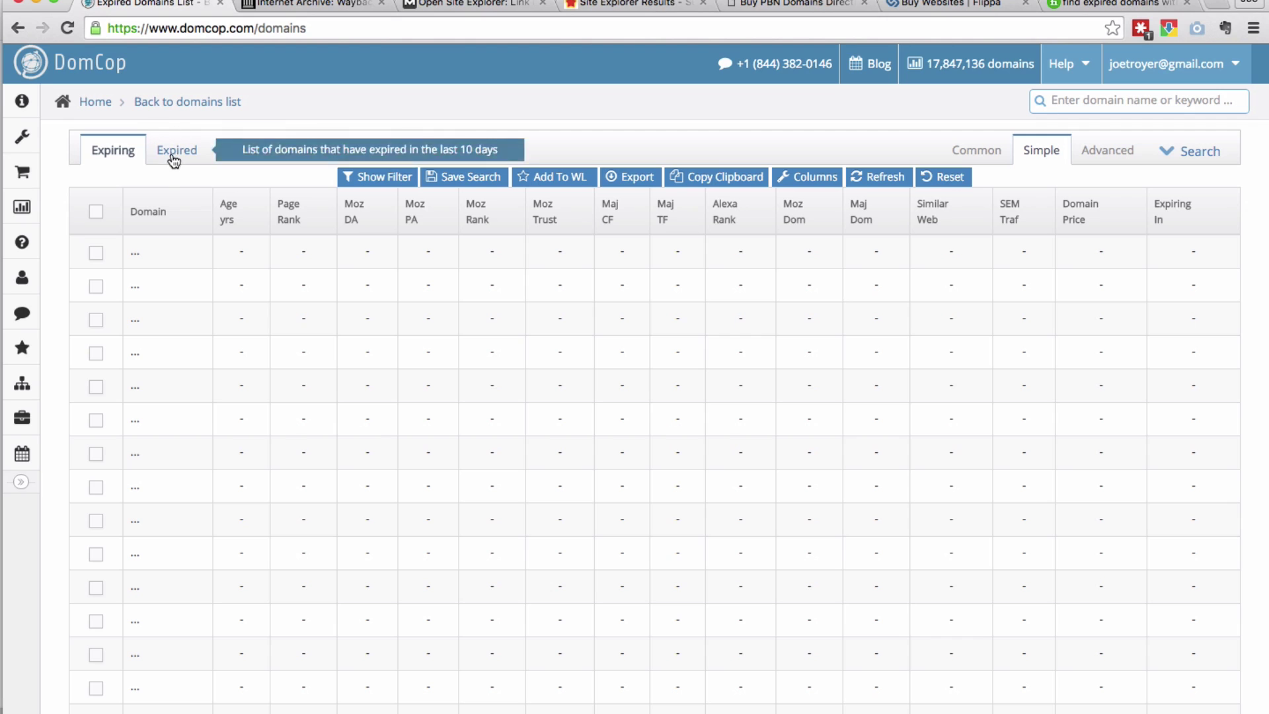
Switch to the list of recently expired domains and sort it by Moz DA from highest to lowest.
left_click(175, 156)
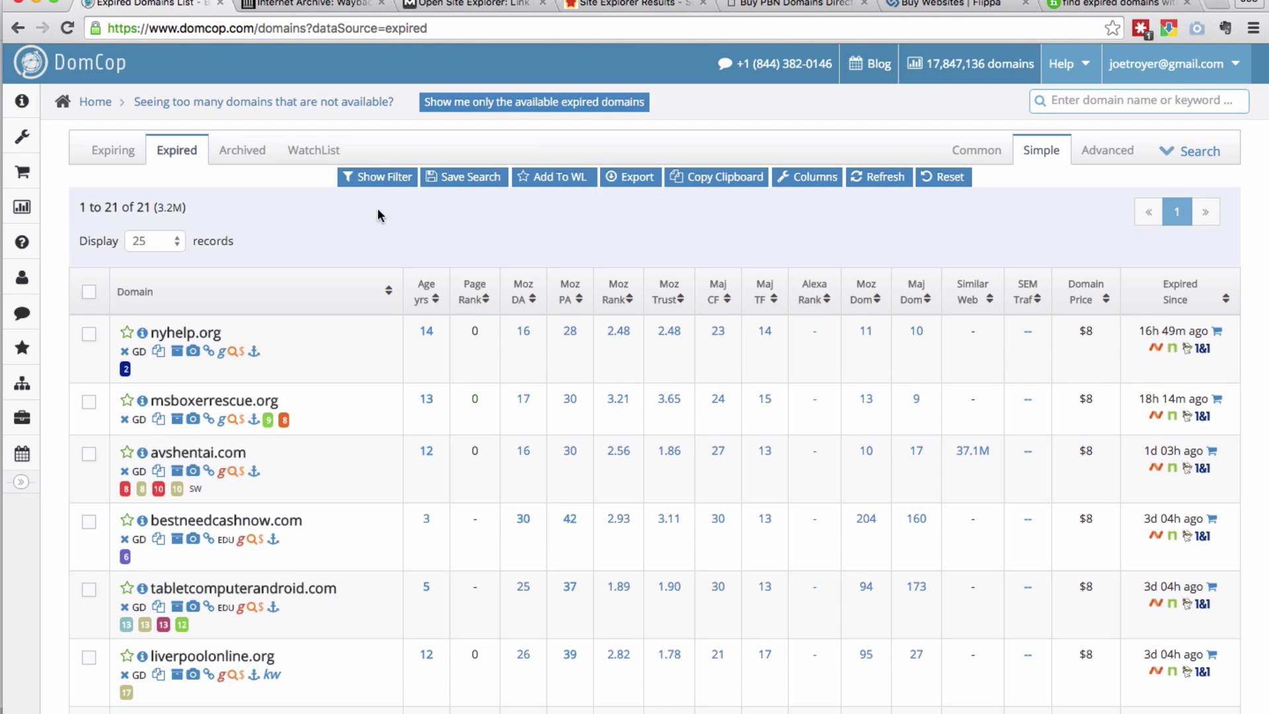
left_click(409, 186)
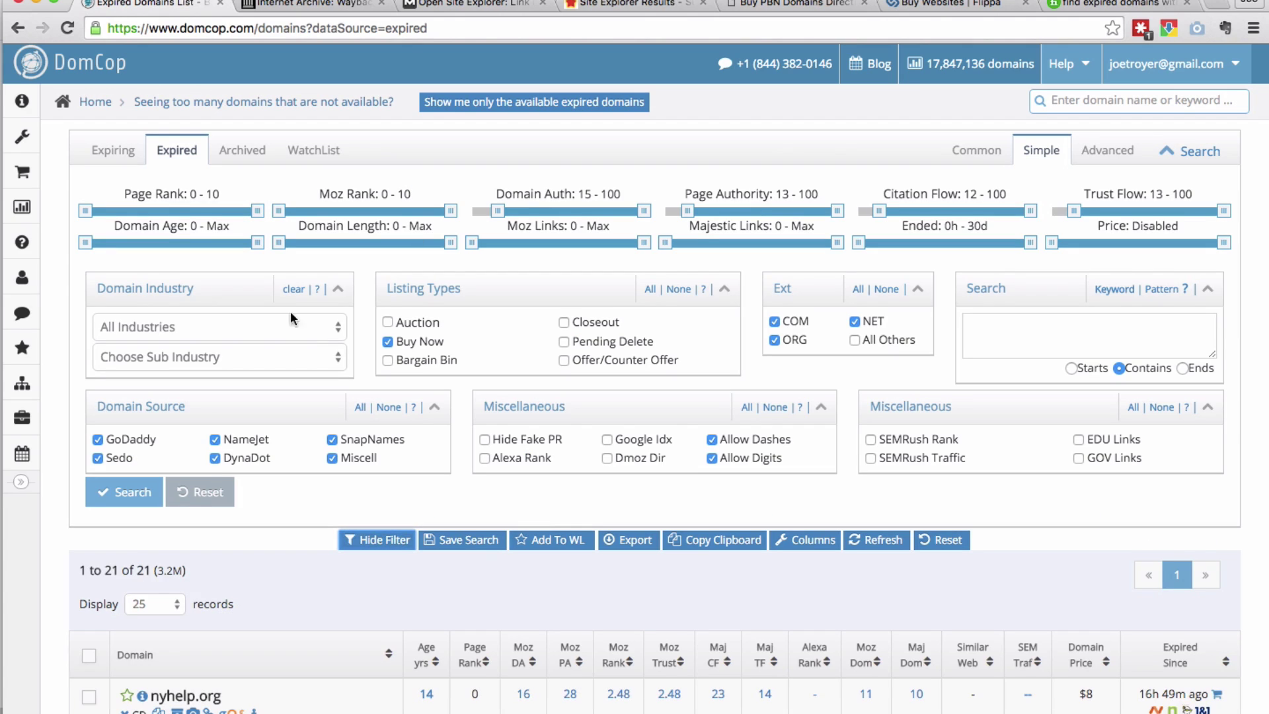
left_click_drag(284, 205, 238, 209)
left_click(198, 506)
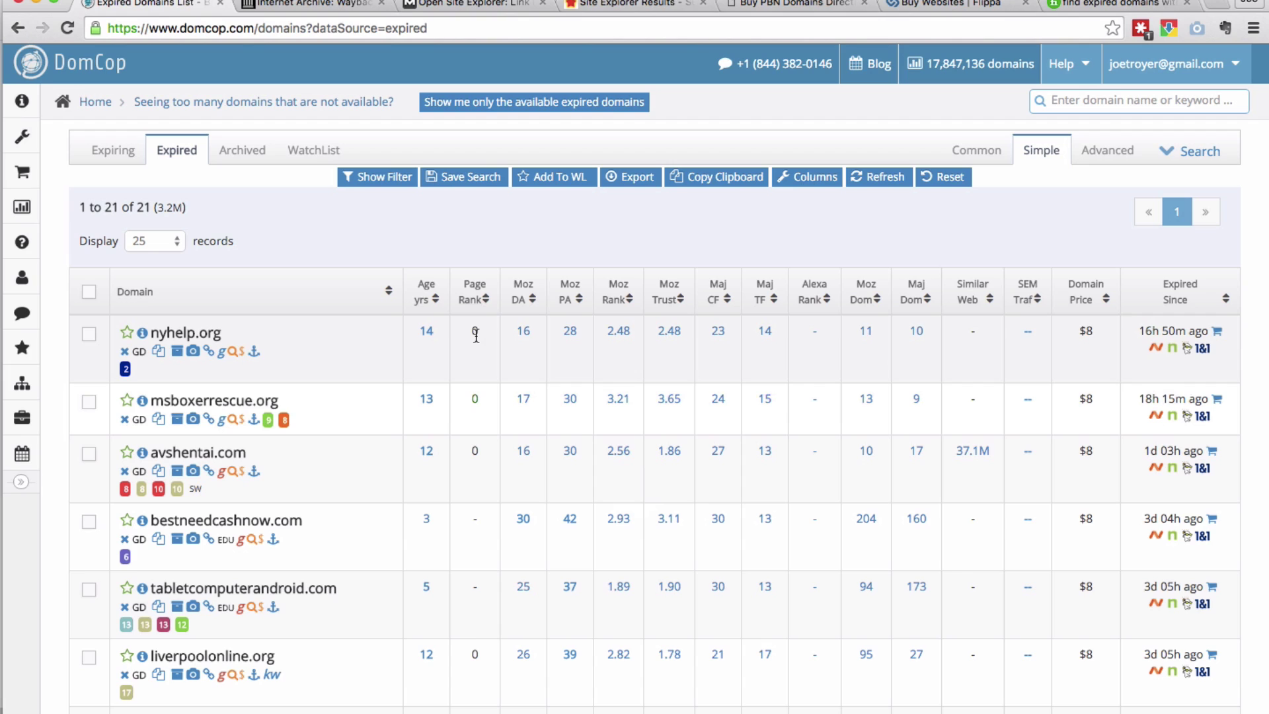
left_click(525, 311)
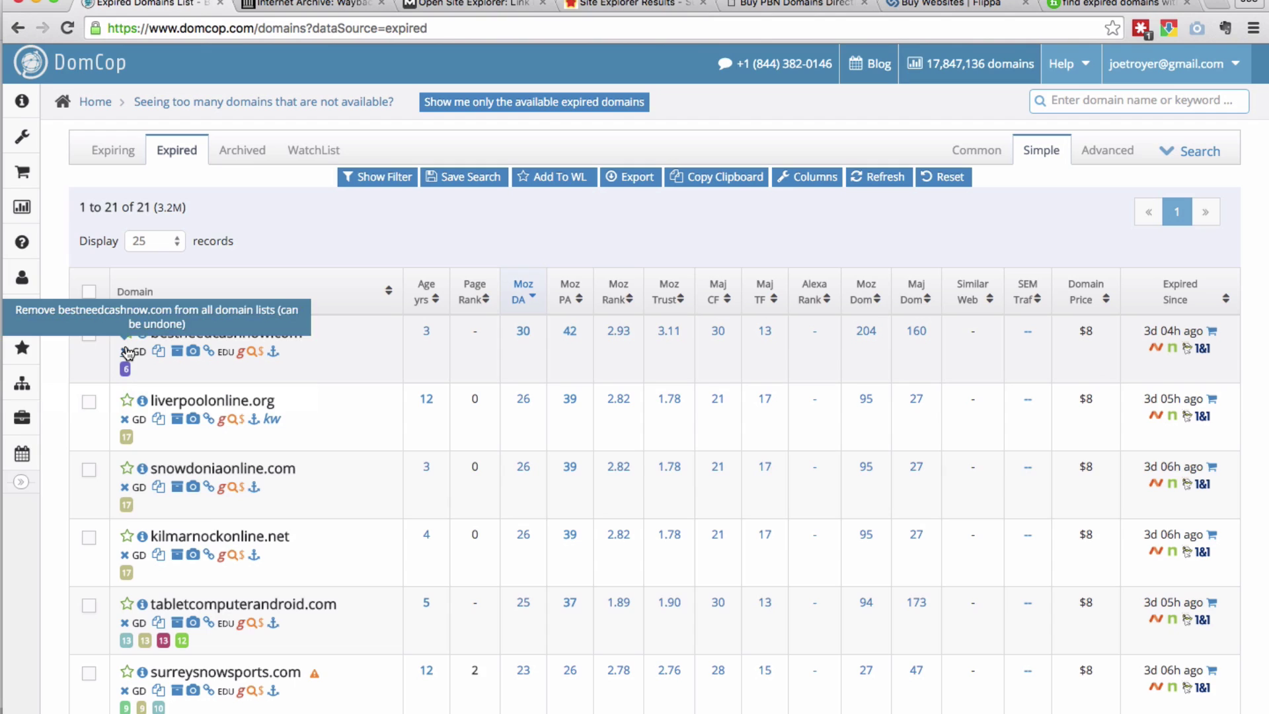
Open the Wayback Machine history for bestneedcashnow.com and try to view its April 4, 2014 capture.
left_click(177, 352)
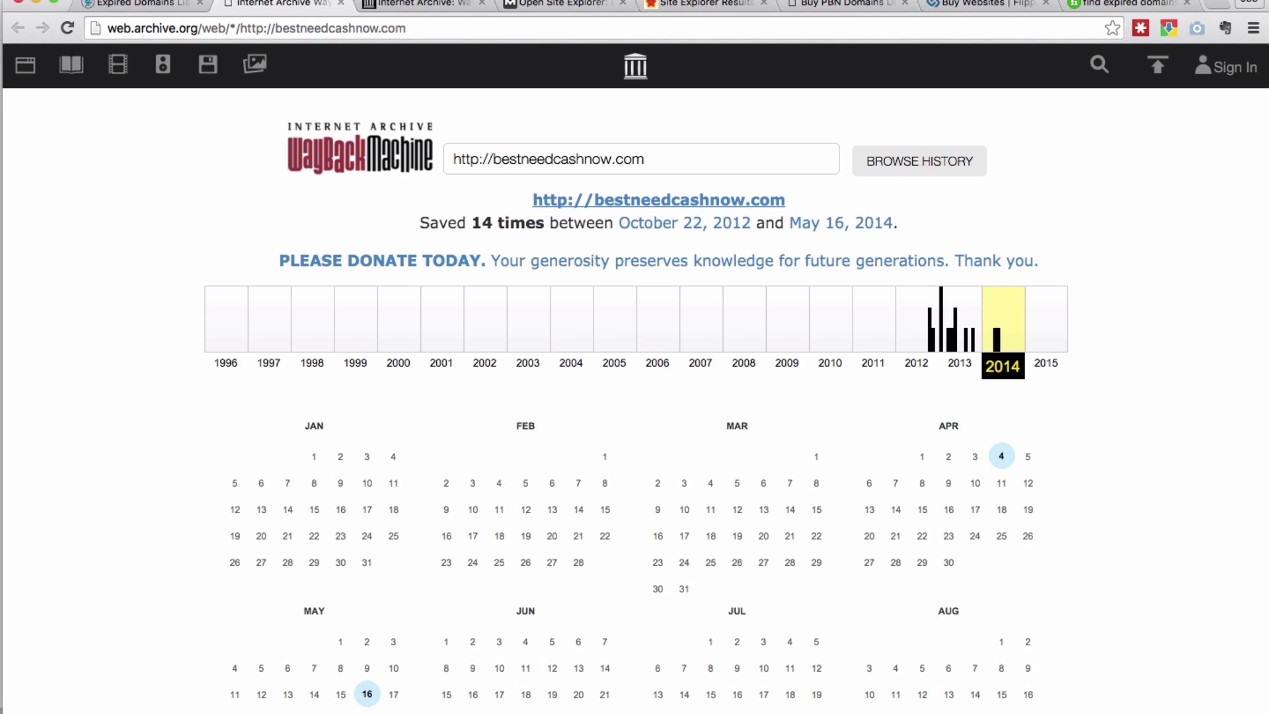
scroll(1104, 621, "down", 2)
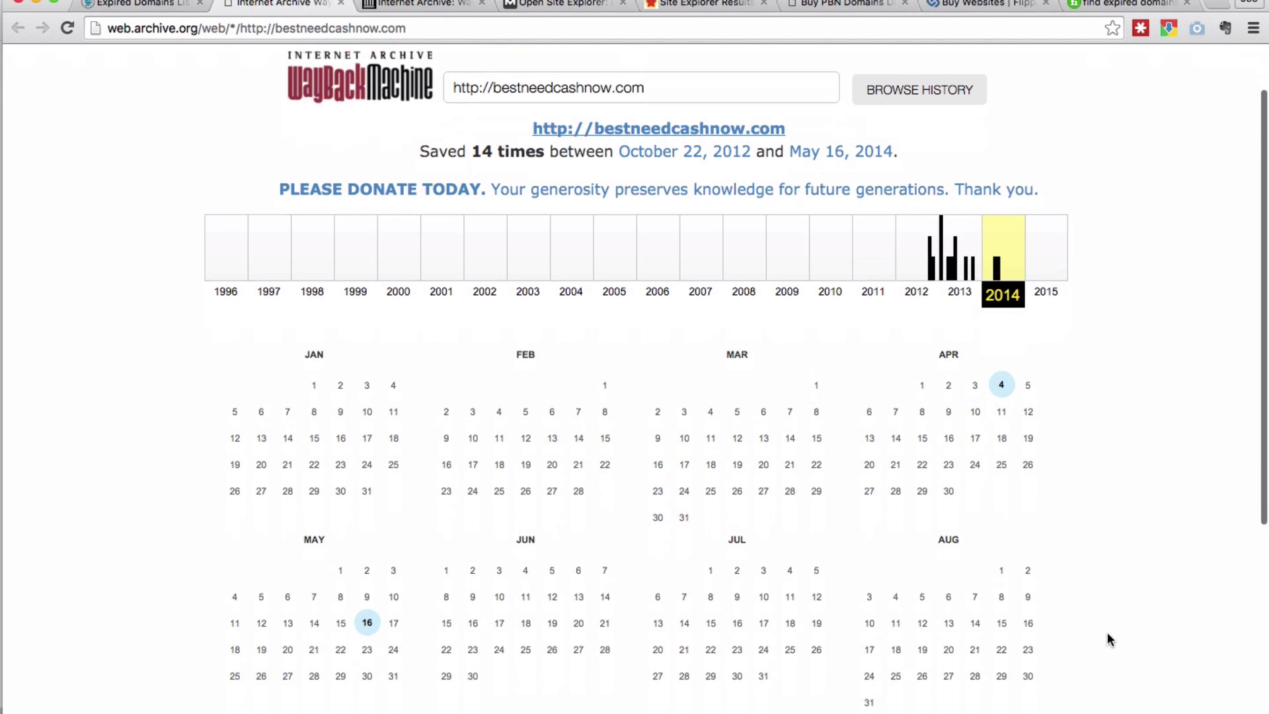
left_click(1016, 265)
scroll(994, 397, "down", 3)
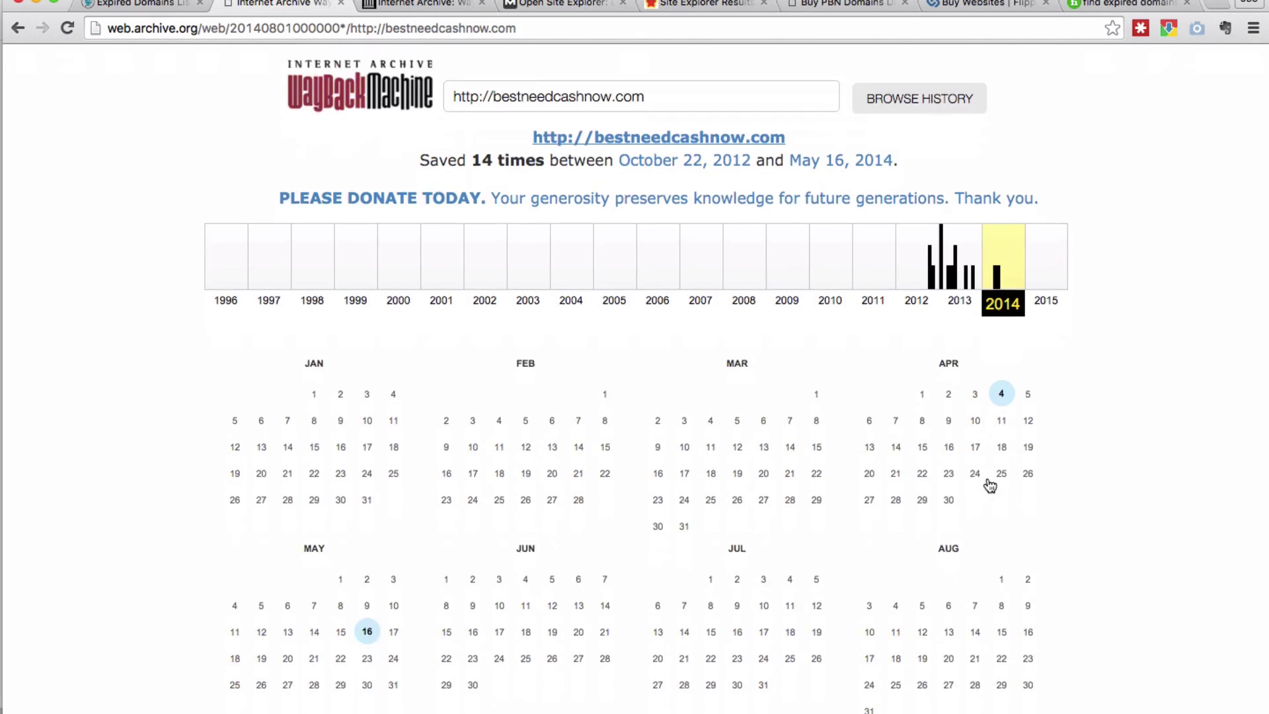
scroll(856, 539, "down", 5)
scroll(859, 529, "up", 6)
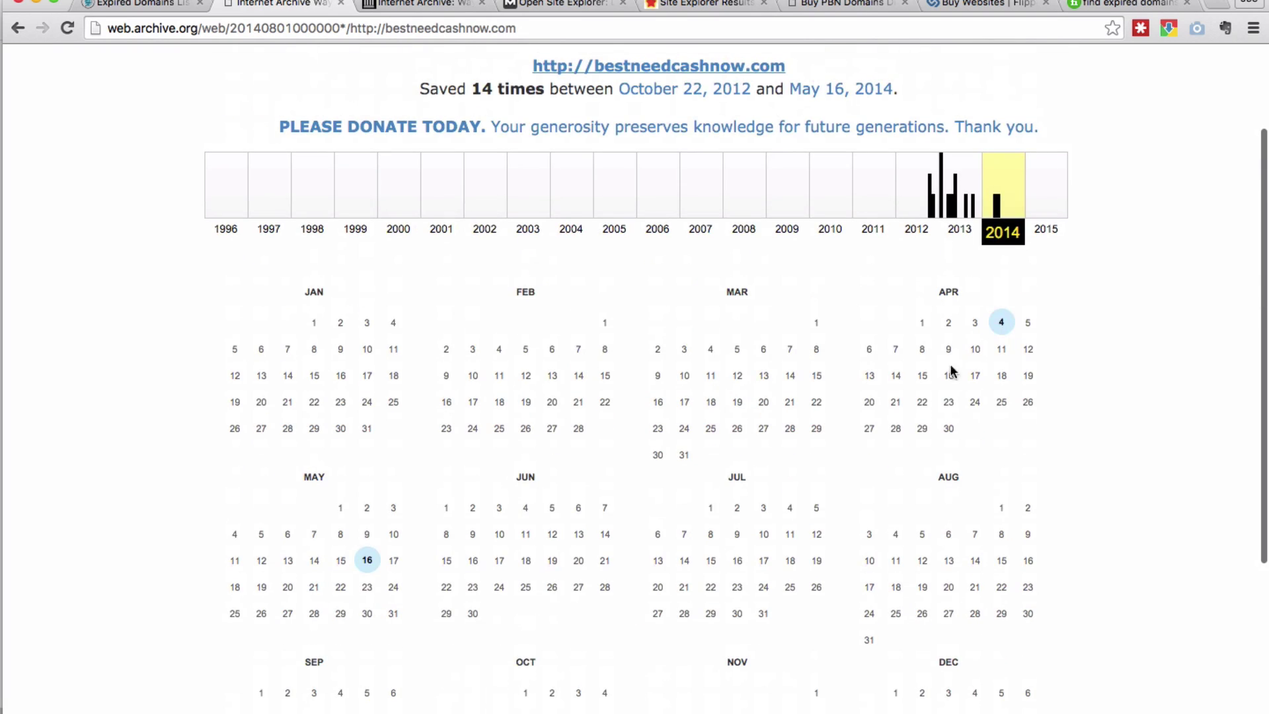
left_click(1003, 322)
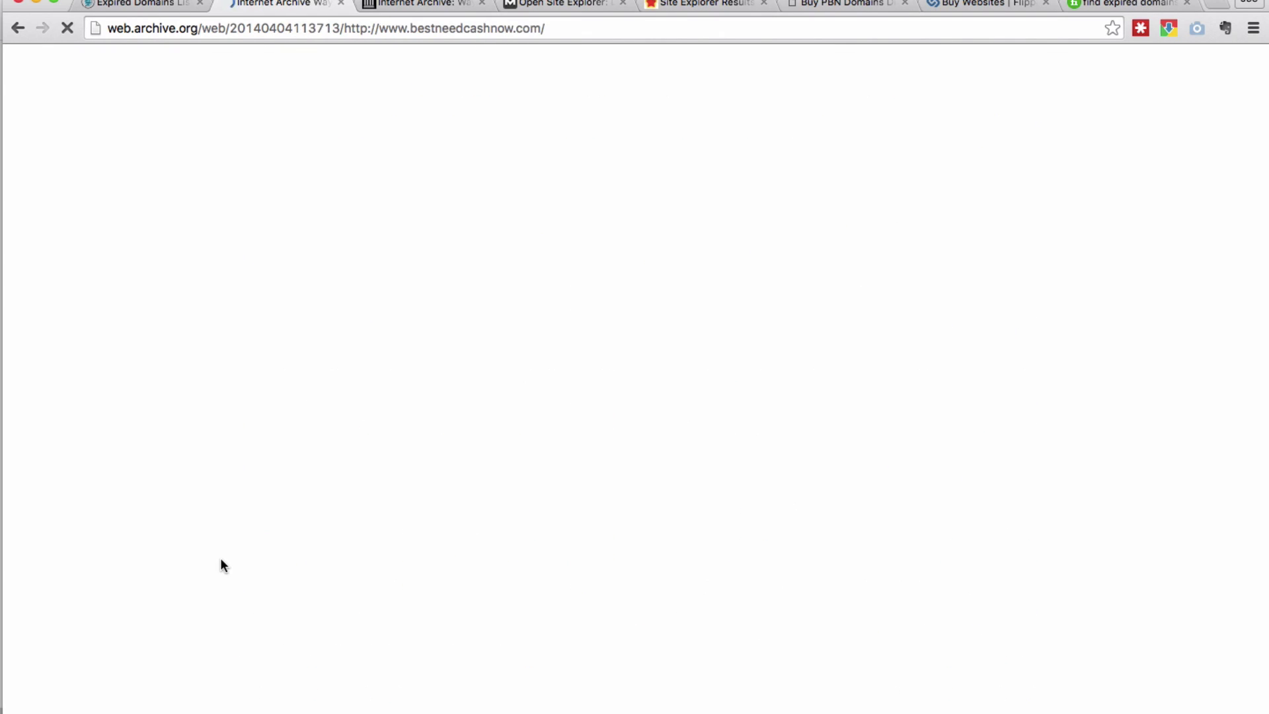
left_click(17, 27)
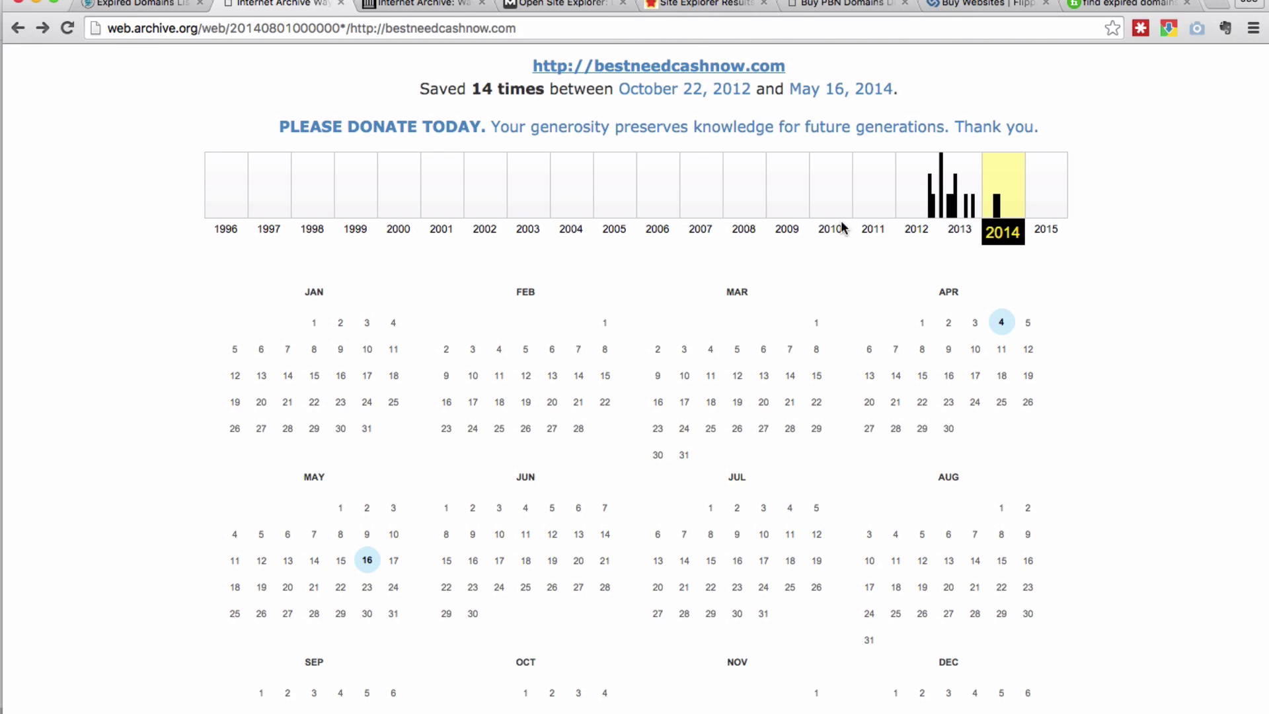
Show the 2013 captures of bestneedcashnow.com and try to view the one from April 21.
left_click(957, 210)
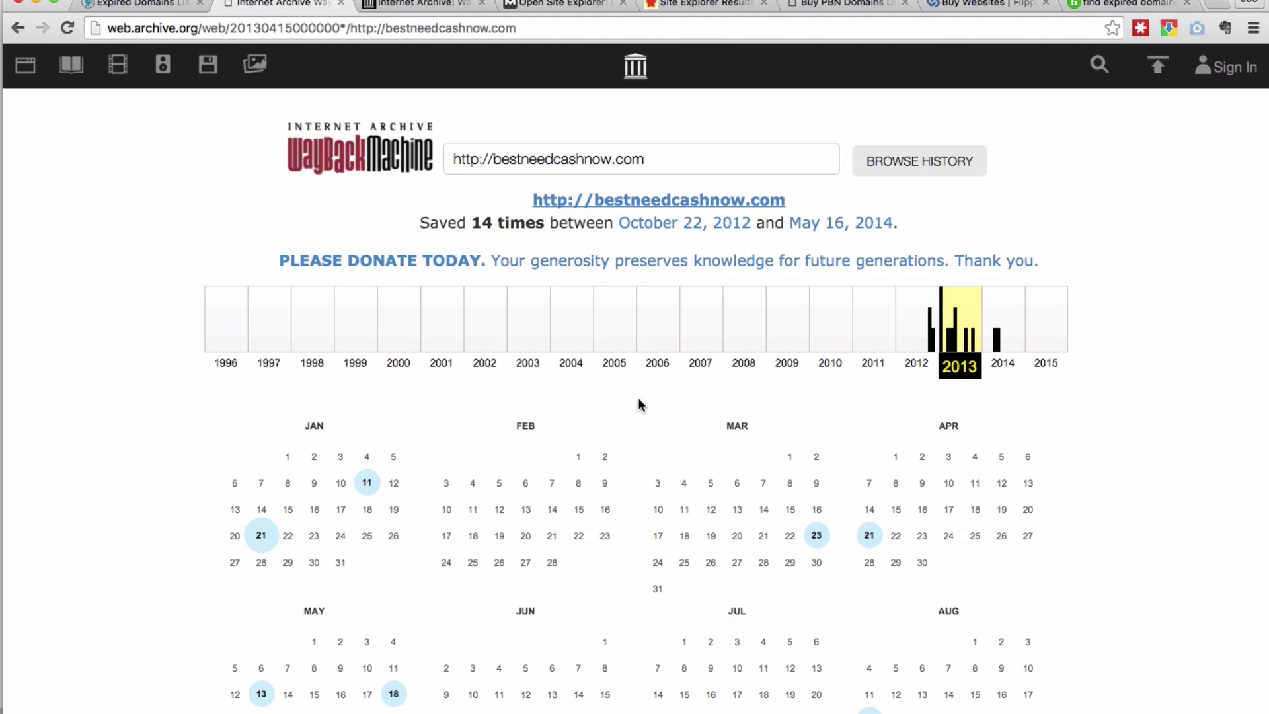
left_click(869, 534)
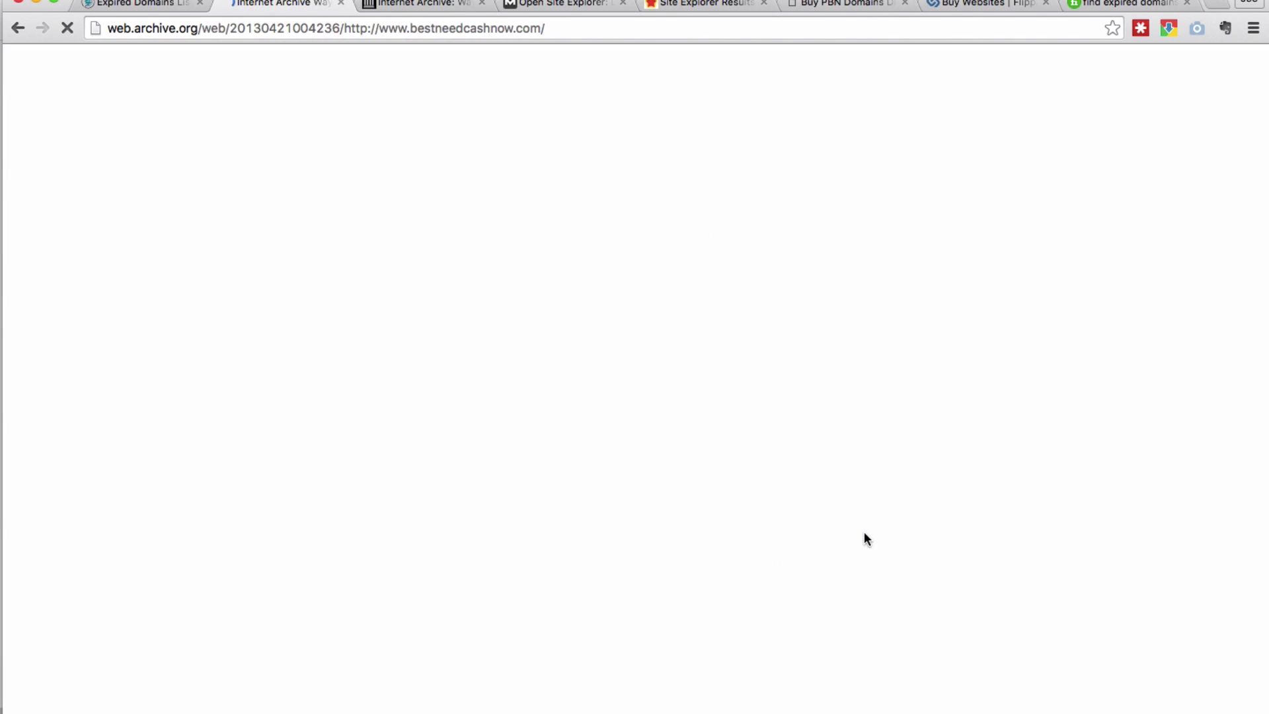
left_click(17, 28)
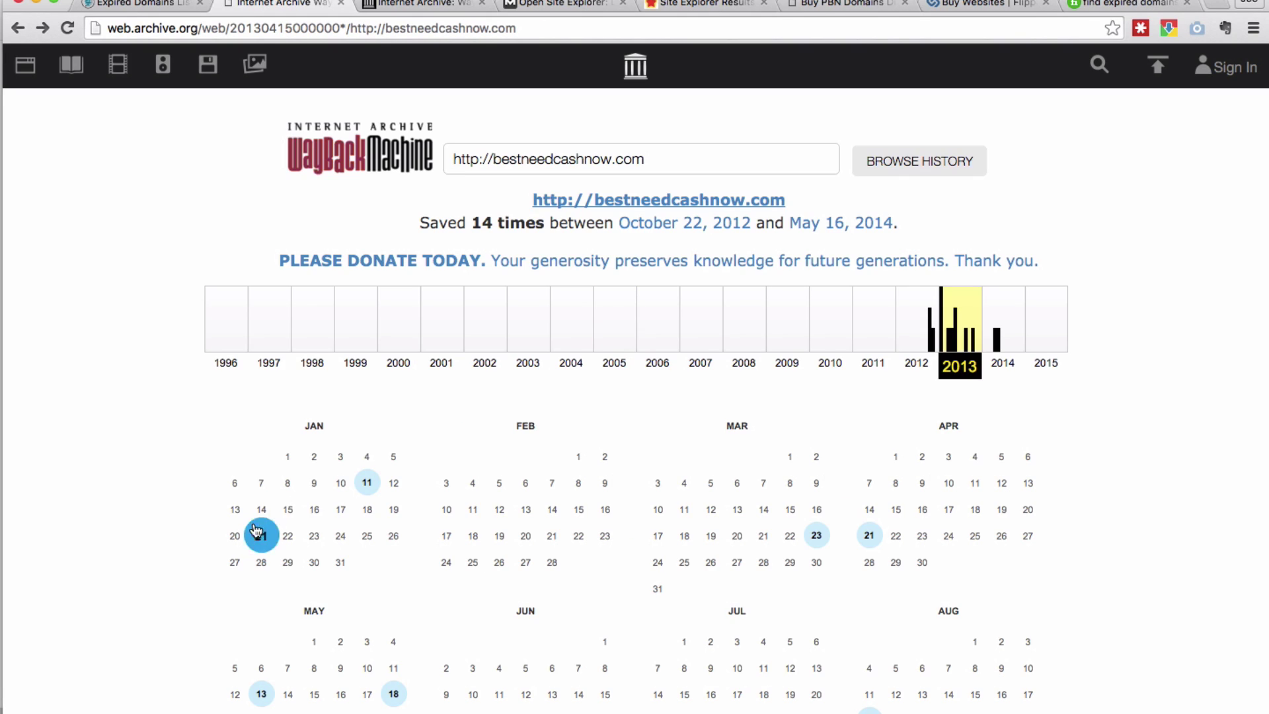
Read through the January 11, 2013 capture of bestneedcashnow.com, then close the archive page.
left_click(368, 487)
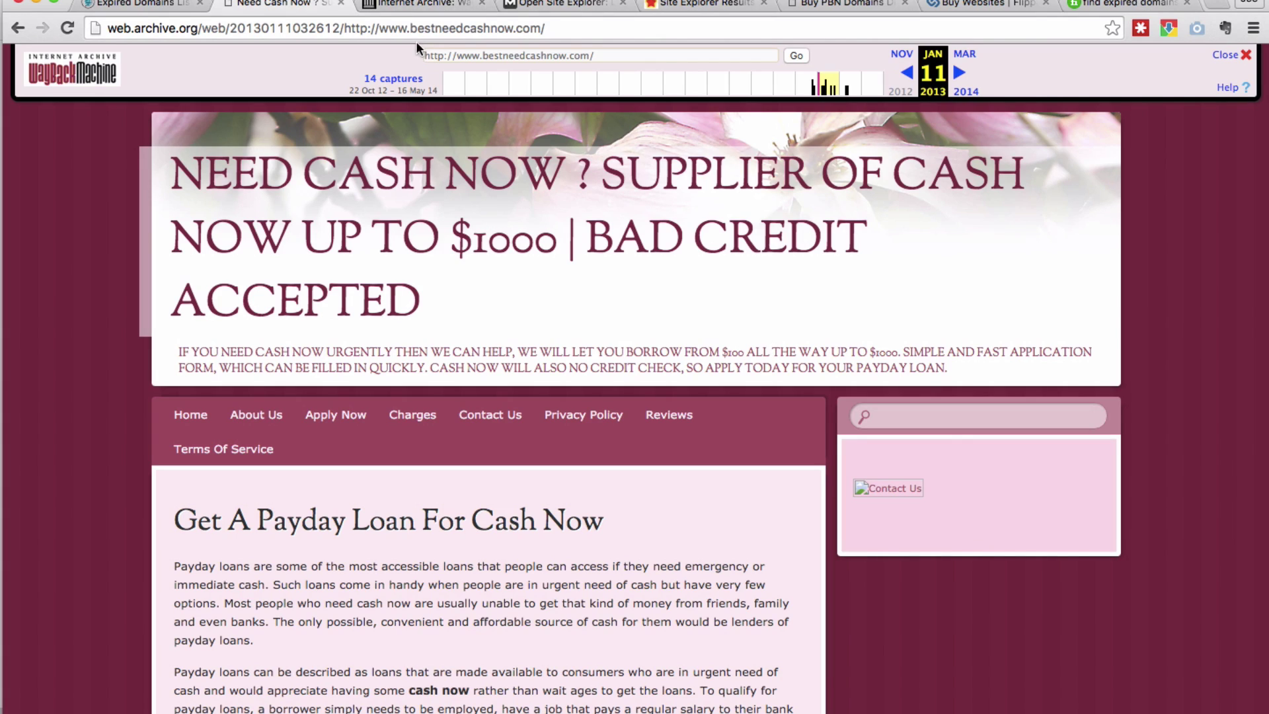
scroll(602, 571, "down", 20)
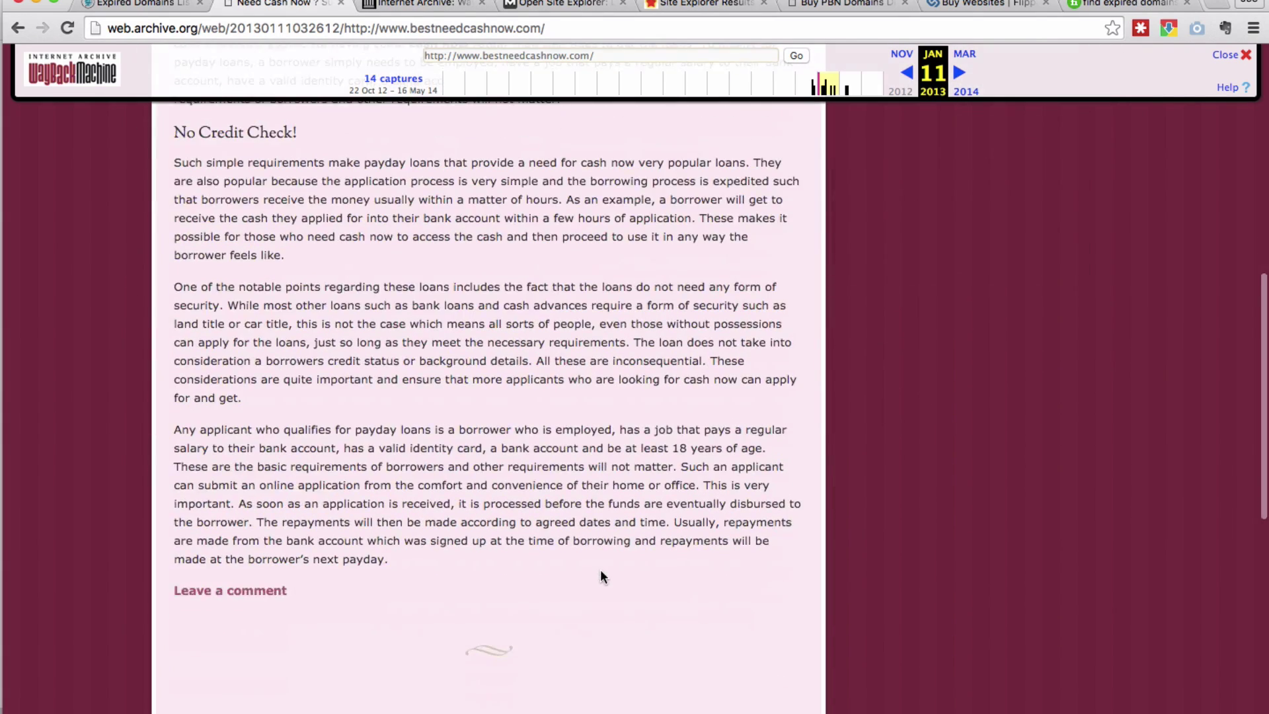
scroll(602, 571, "up", 3)
scroll(600, 571, "up", 20)
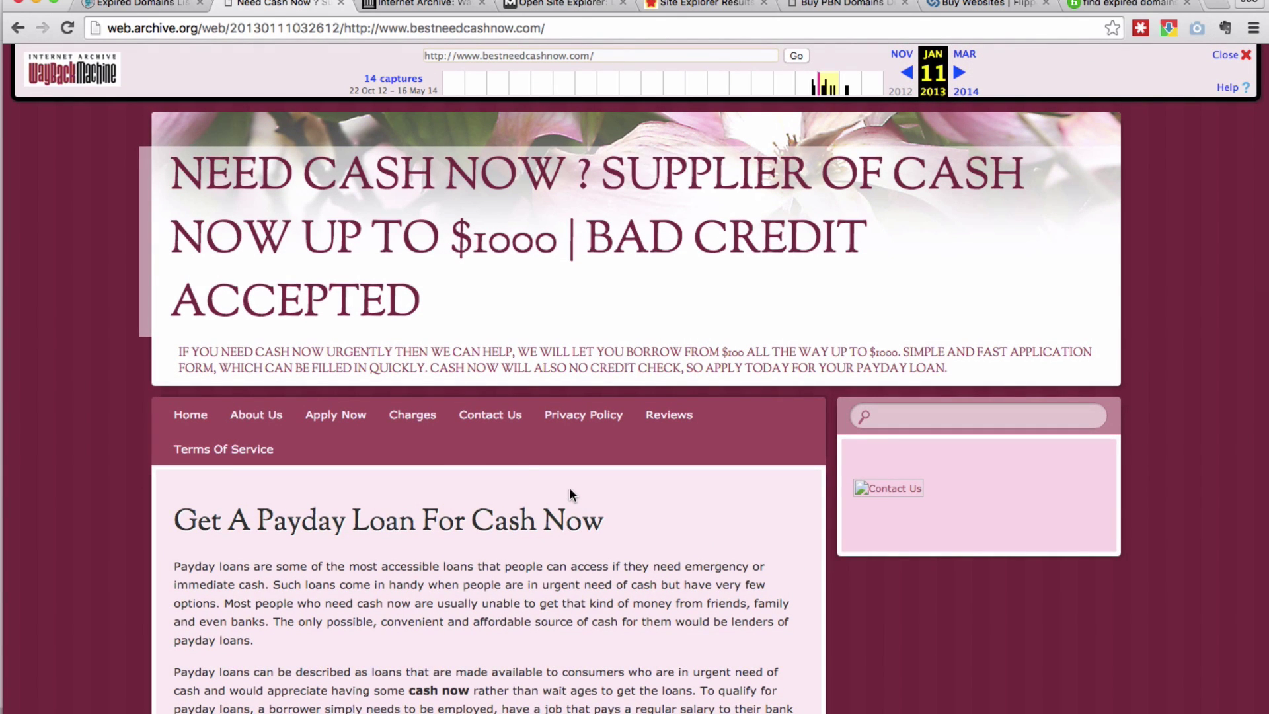
left_click(341, 3)
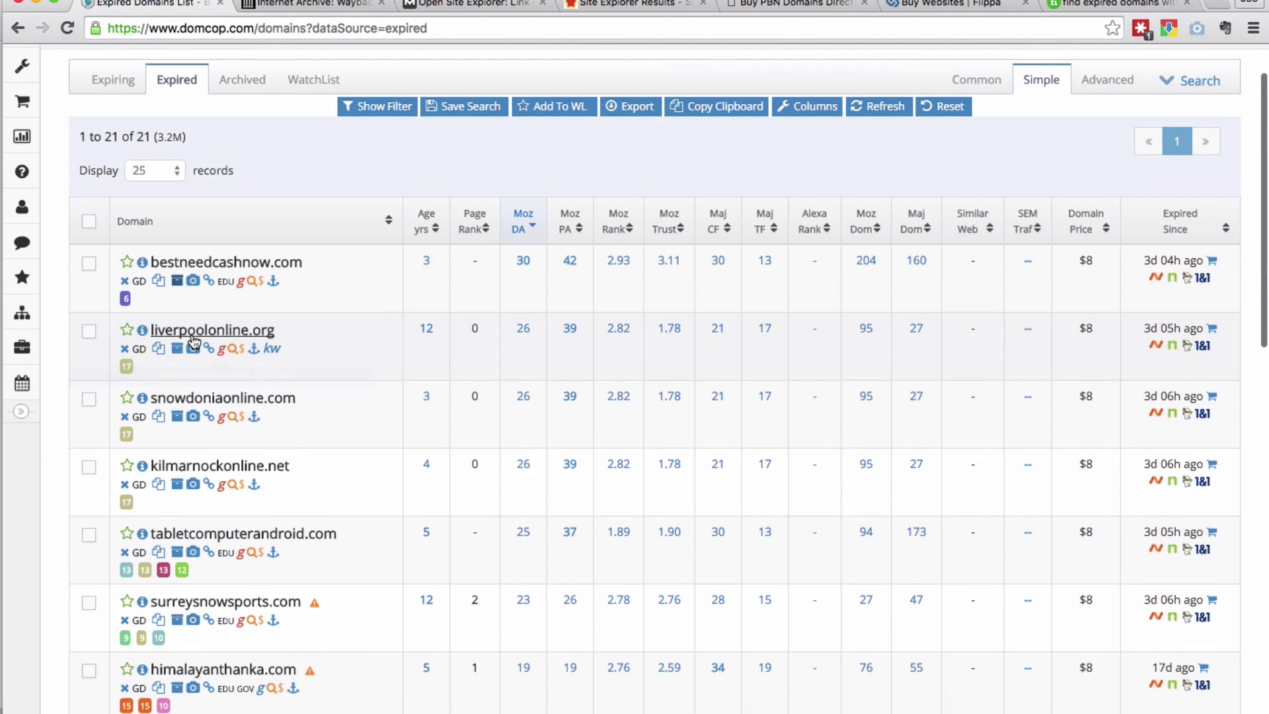
Review the Moz backlinks of tabletcomputerandroid.com, checking anchor texts and linking sites, and return to the expired domains list.
scroll(402, 588, "down", 3)
scroll(402, 586, "down", 3)
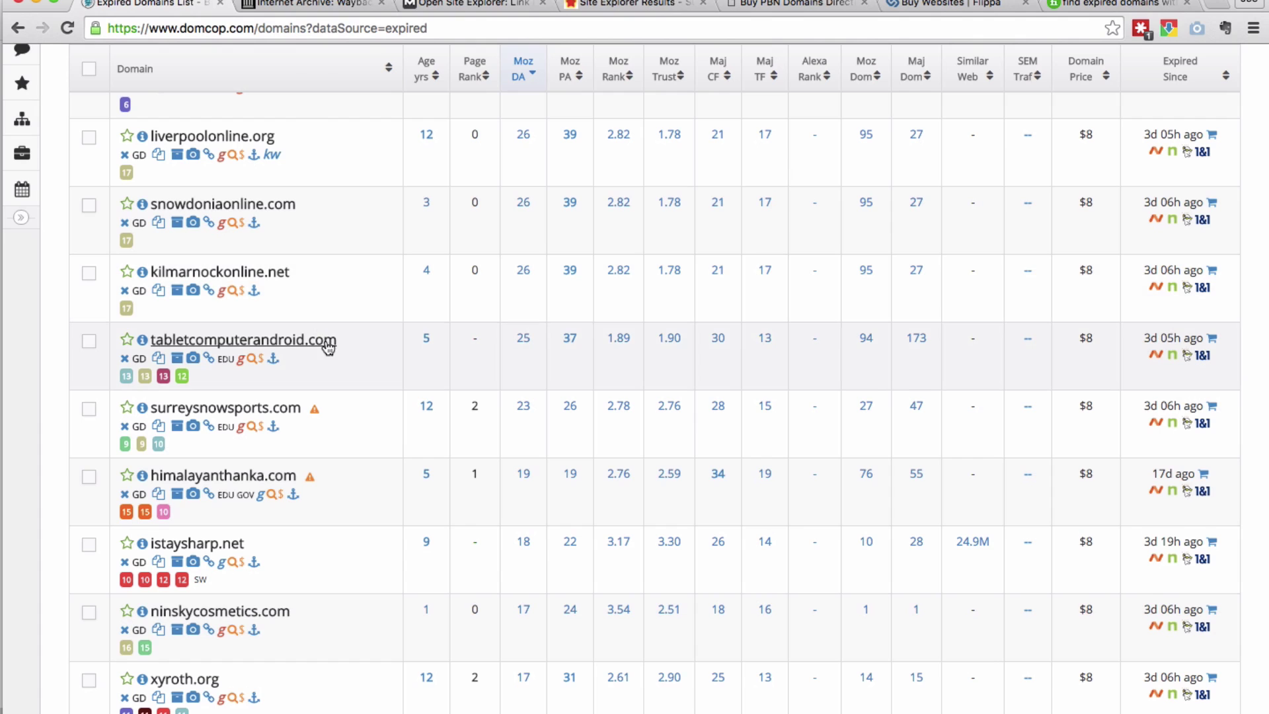
left_click(208, 359)
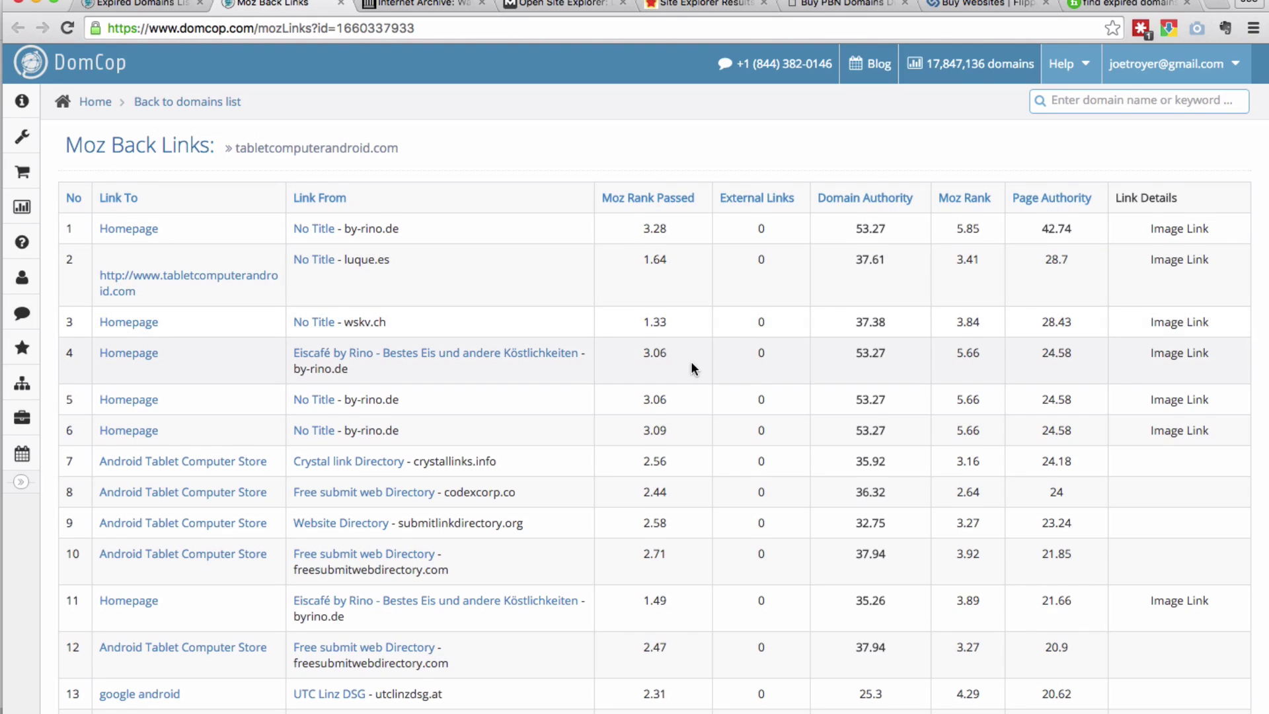
scroll(691, 364, "down", 1)
scroll(691, 364, "down", 10)
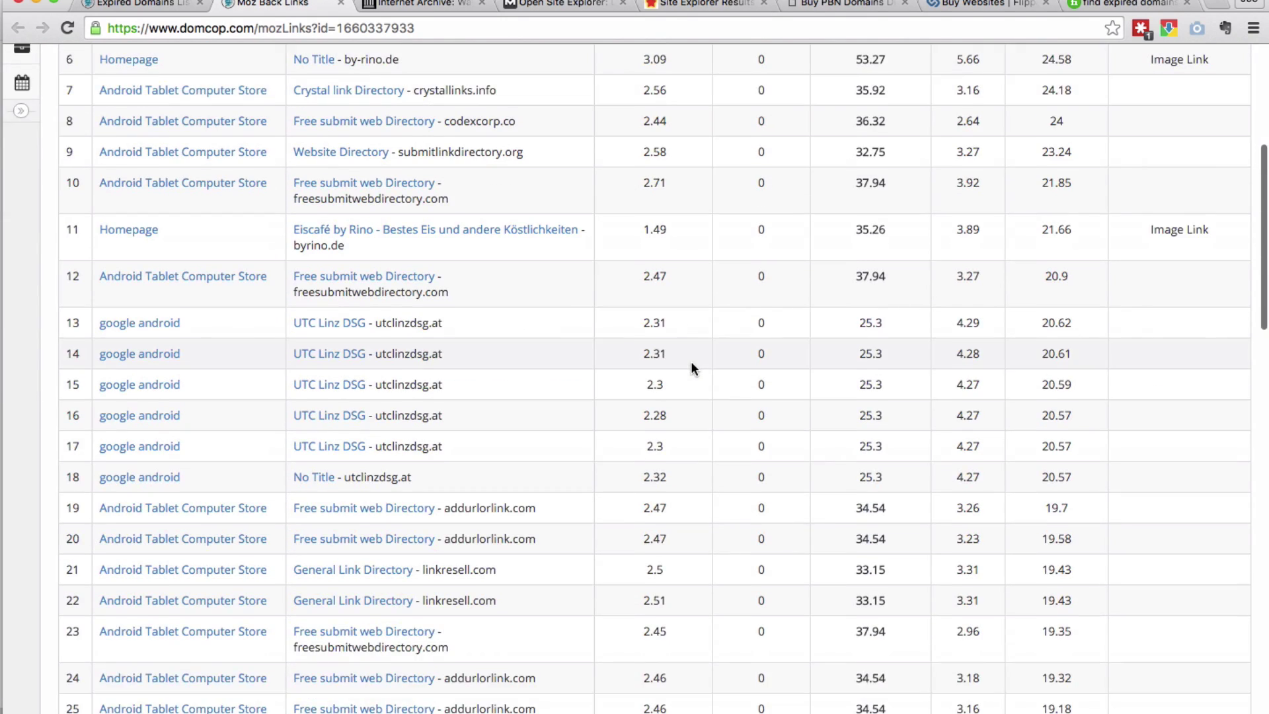
scroll(691, 368, "down", 1)
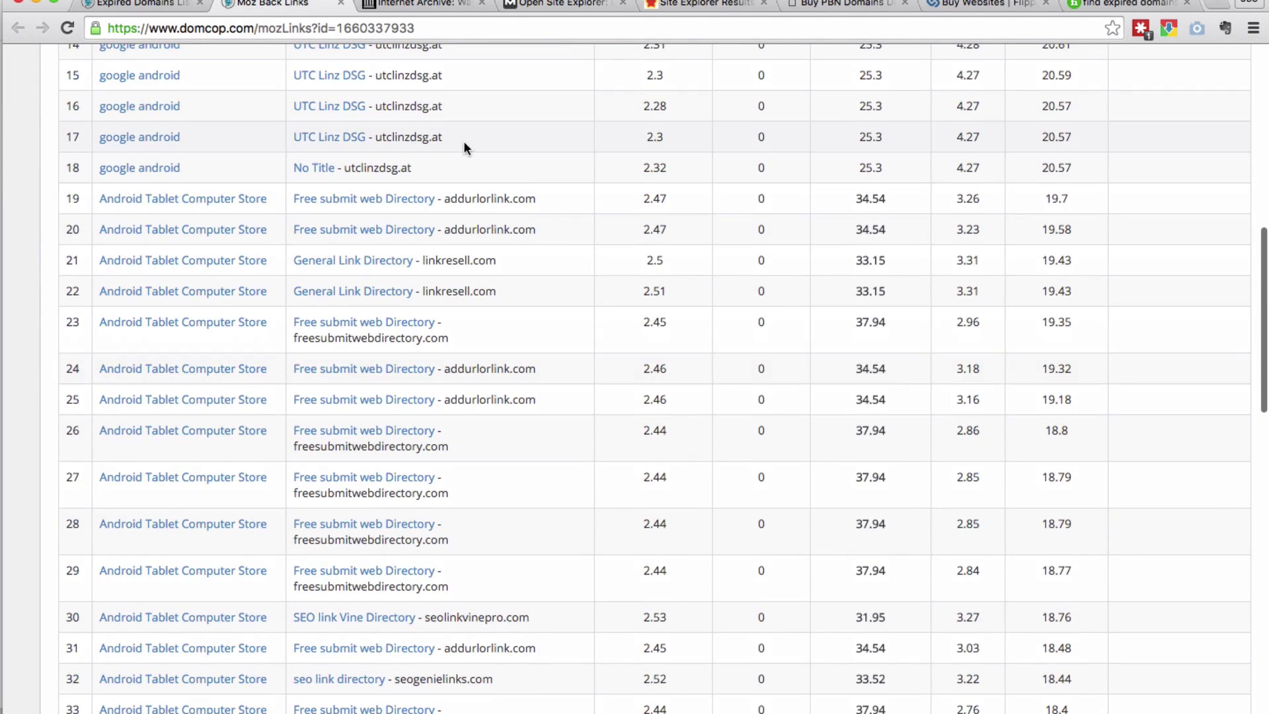
scroll(497, 296, "down", 10)
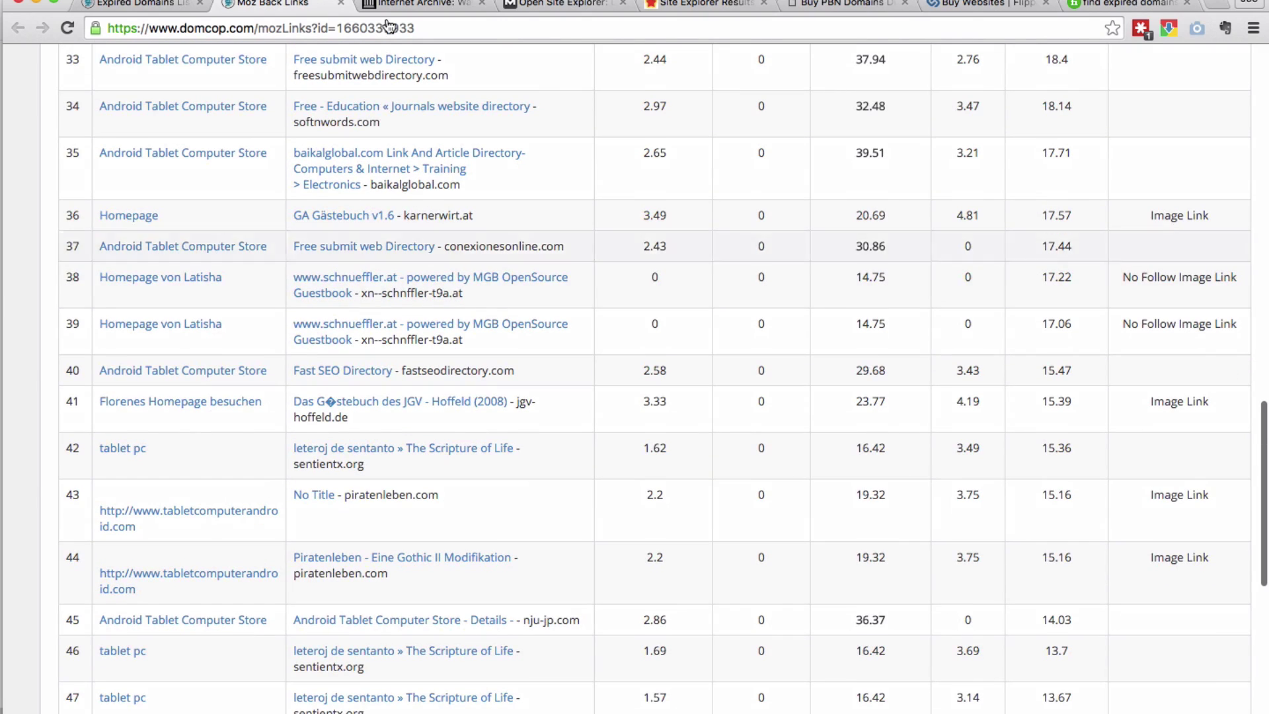
left_click(125, 4)
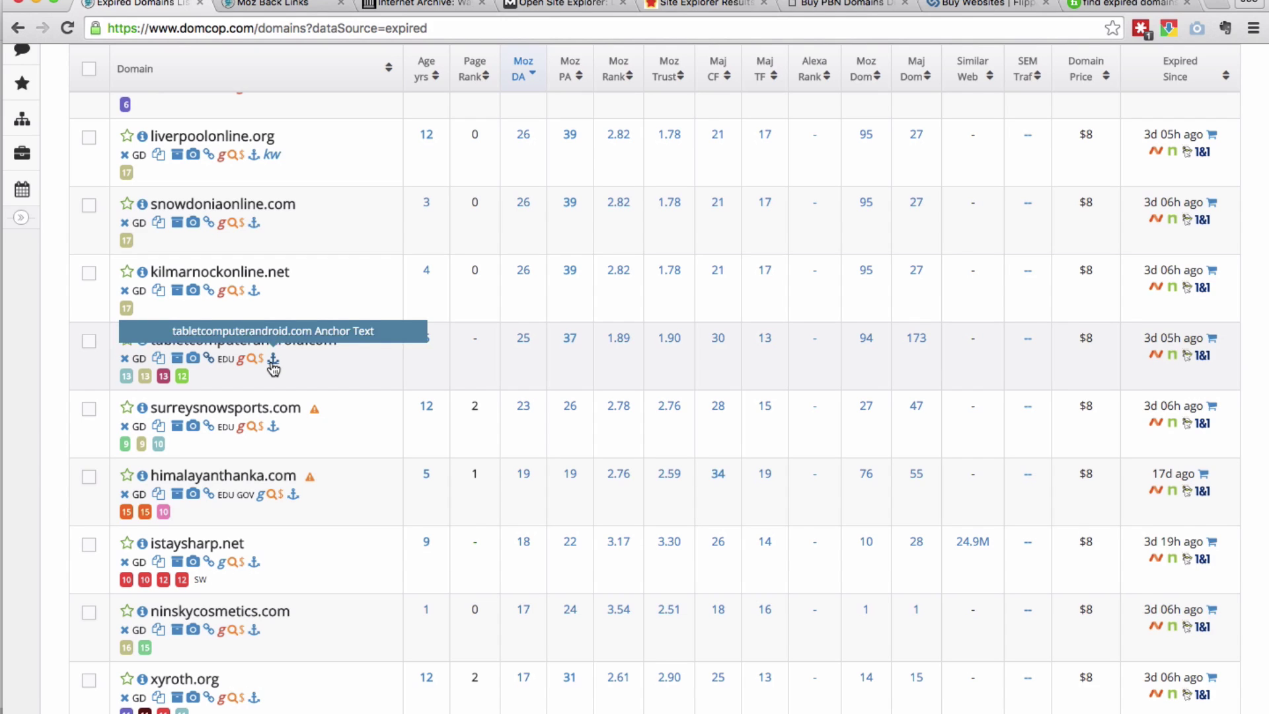
View the enlarged Sep 3rd, 2012 screenshot of tabletcomputerandroid.com and return to the expired domains list.
left_click(193, 359)
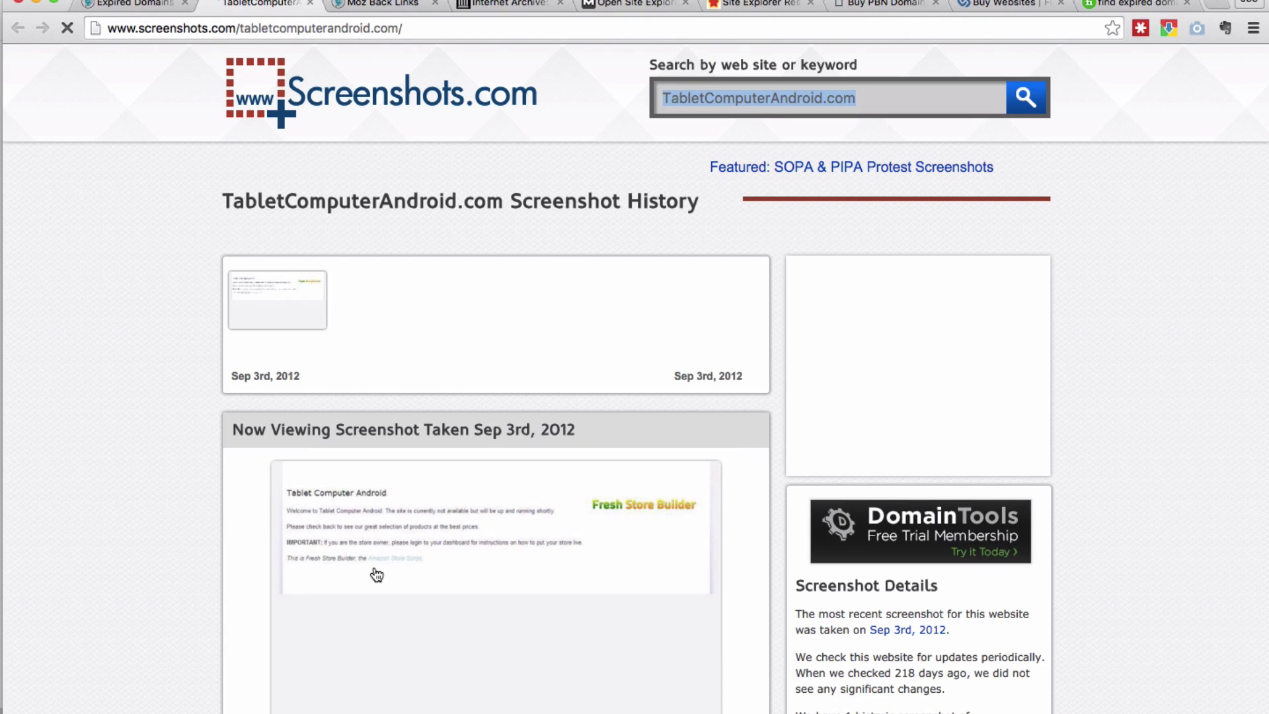
left_click(377, 574)
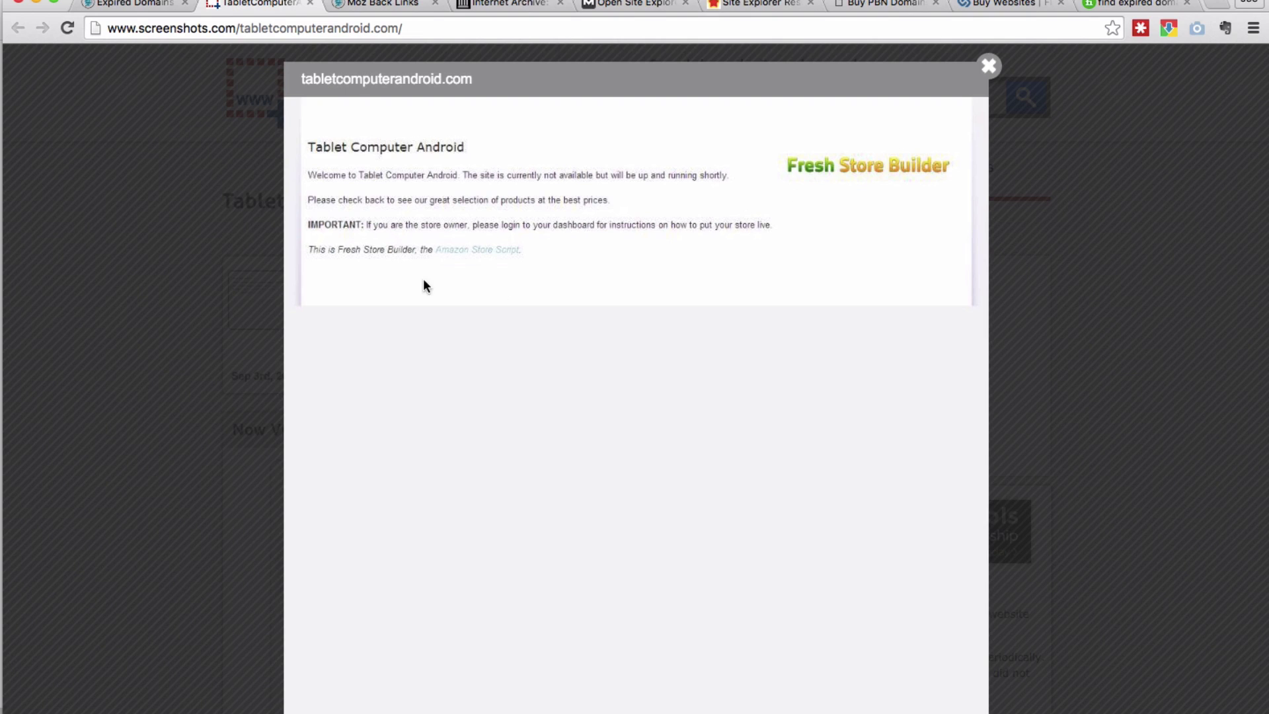
left_click(989, 65)
left_click(161, 4)
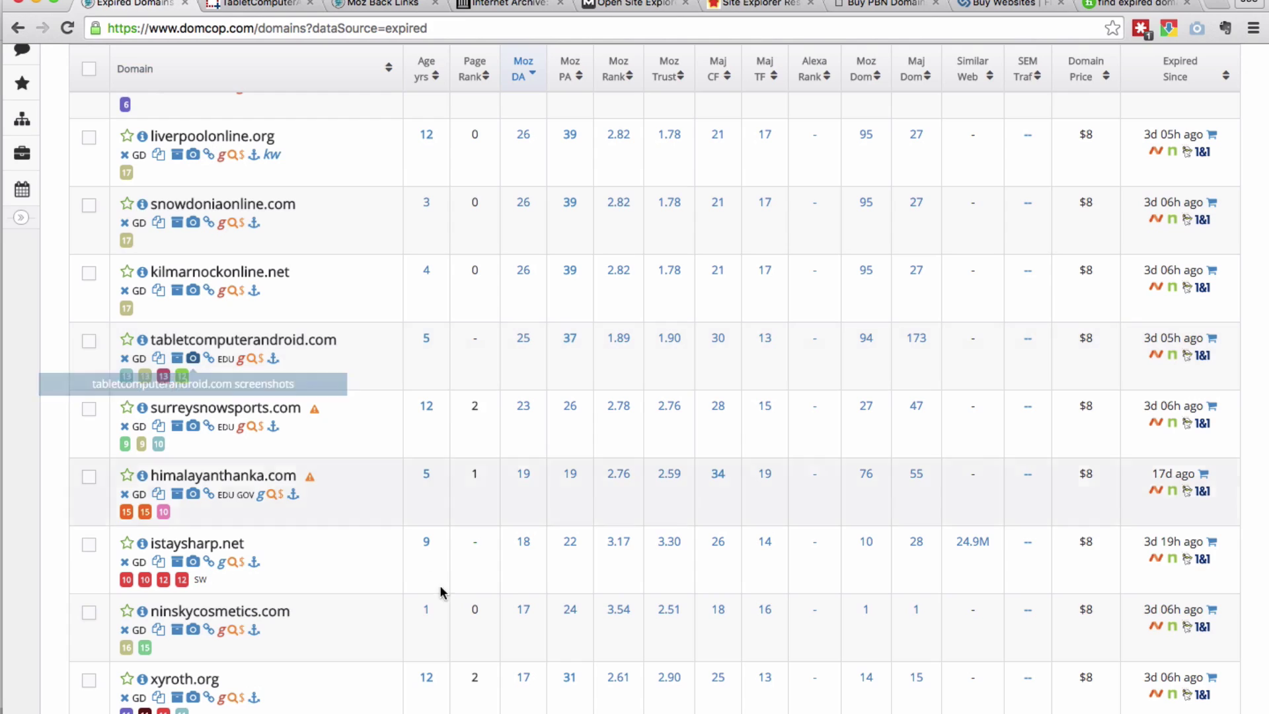
Examine the rest of the expired domains list for spammy names, highlighting qualityreplicahandbags.com and movapharm.com.
scroll(438, 589, "down", 3)
scroll(439, 590, "down", 10)
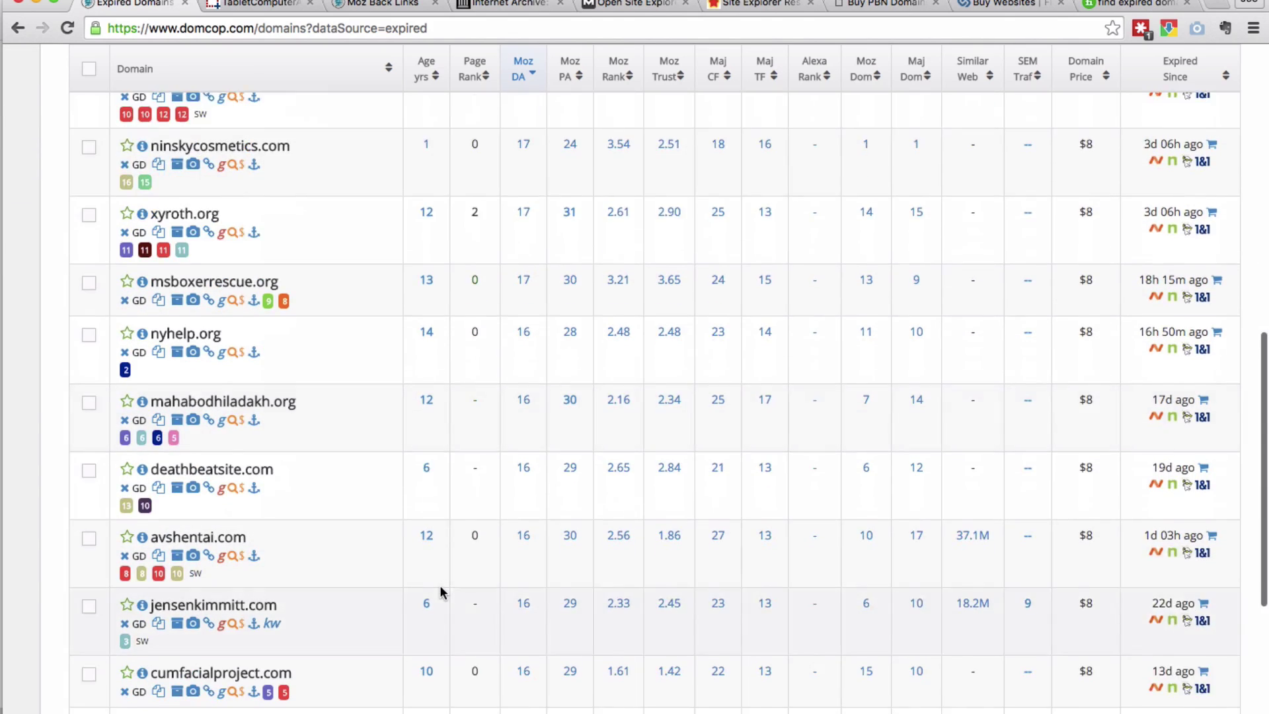
scroll(437, 588, "down", 1)
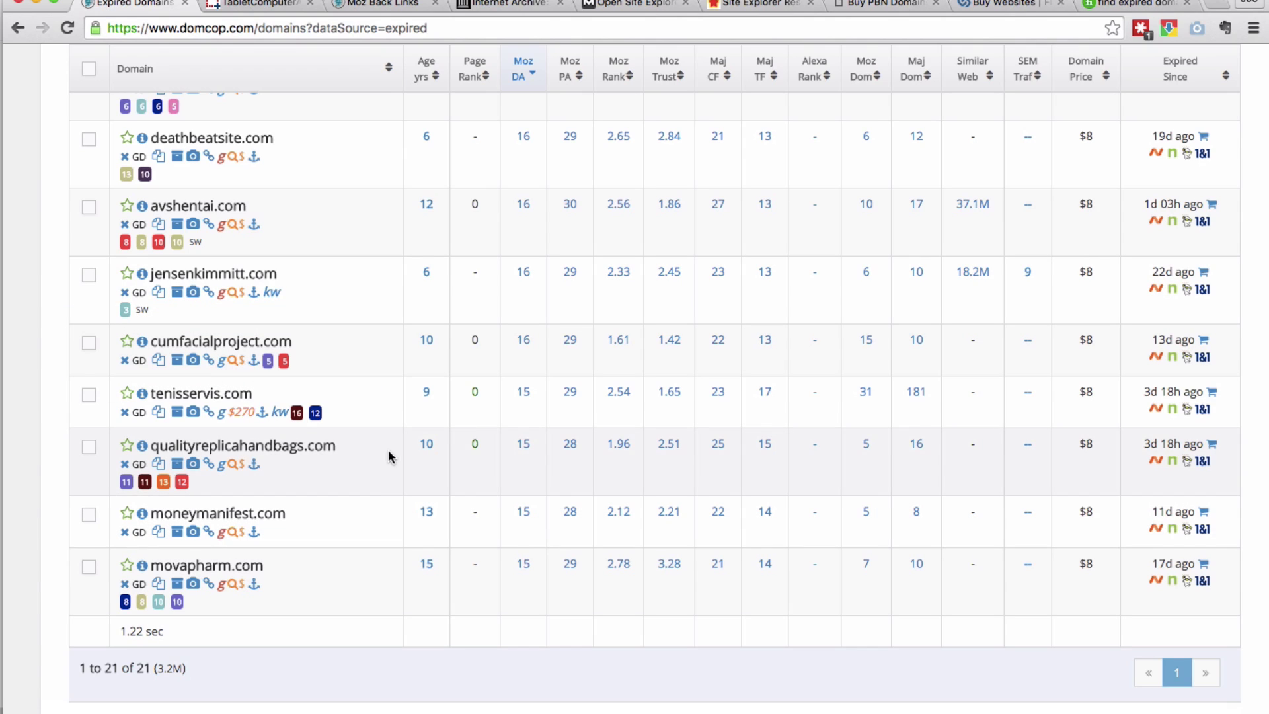
left_click_drag(334, 447, 153, 449)
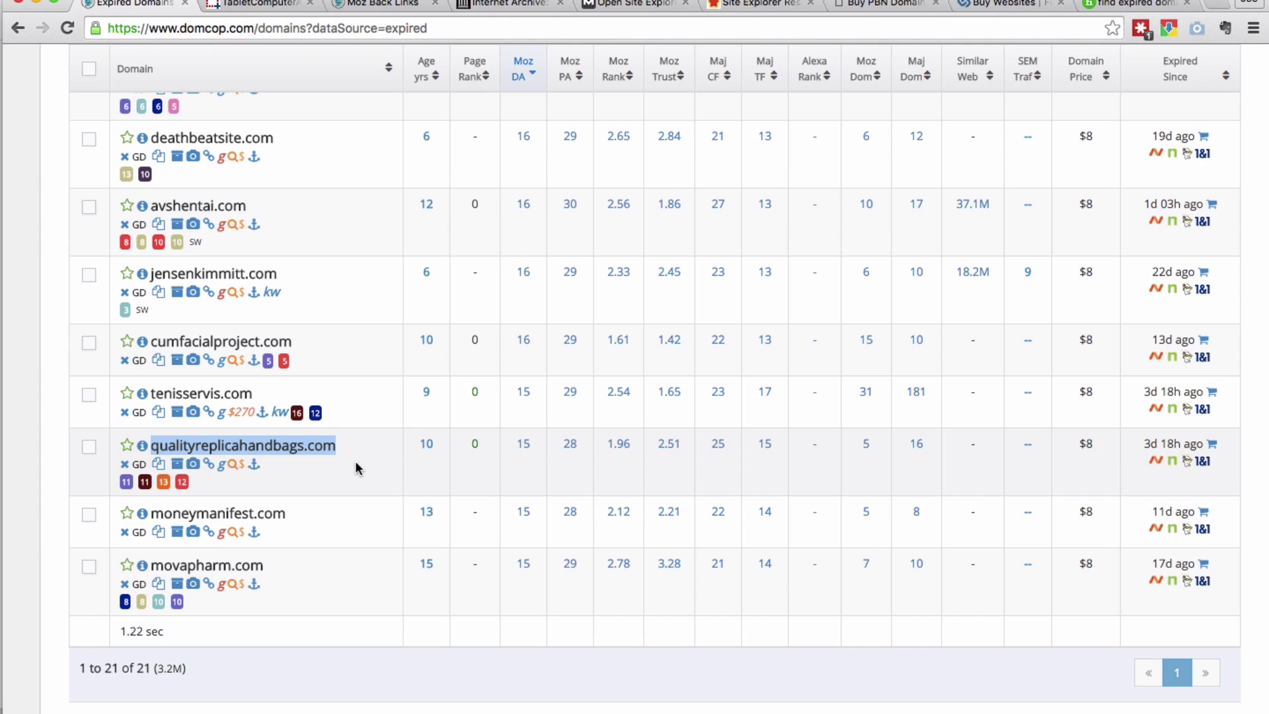
left_click_drag(276, 563, 189, 572)
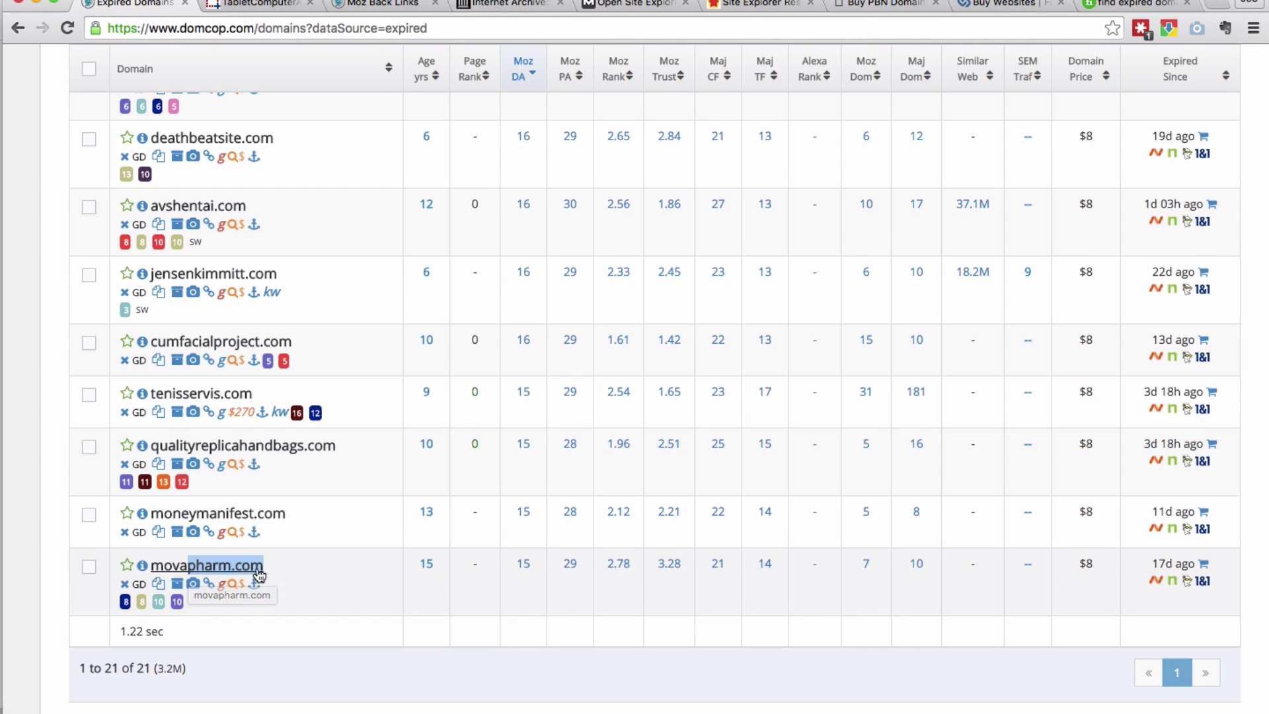
scroll(350, 566, "up", 5)
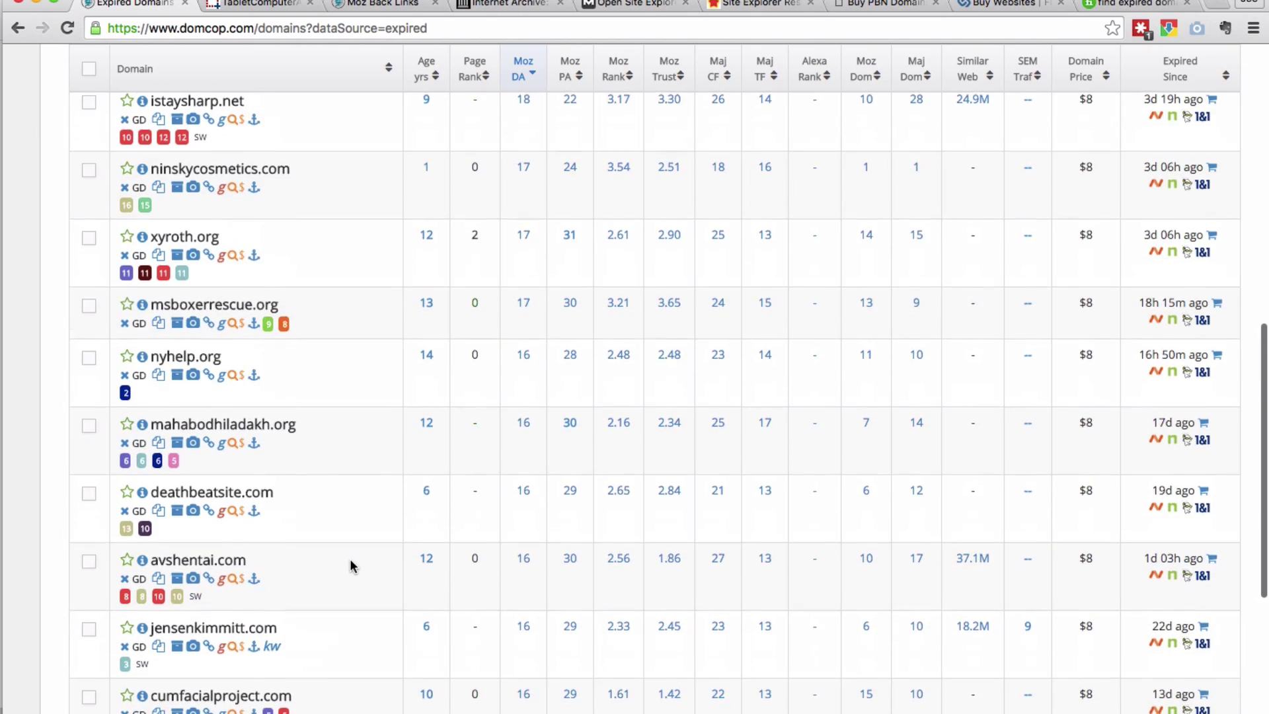
scroll(350, 562, "up", 6)
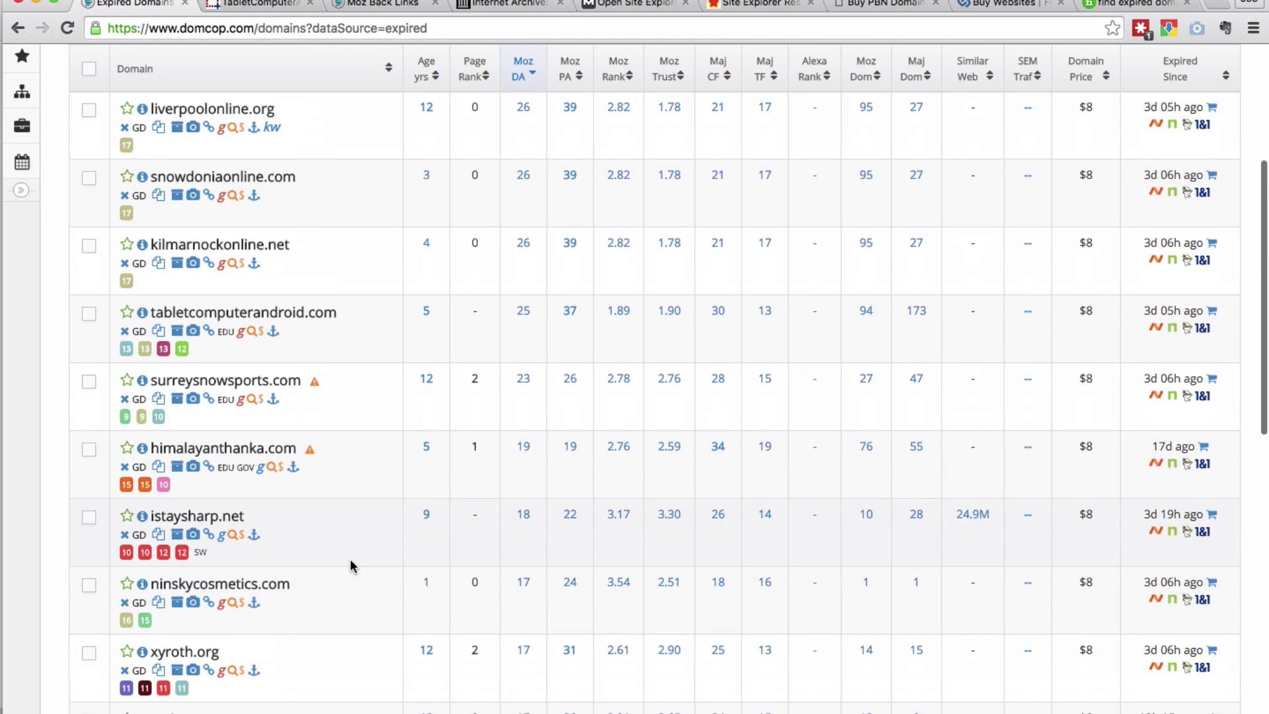
scroll(350, 566, "down", 12)
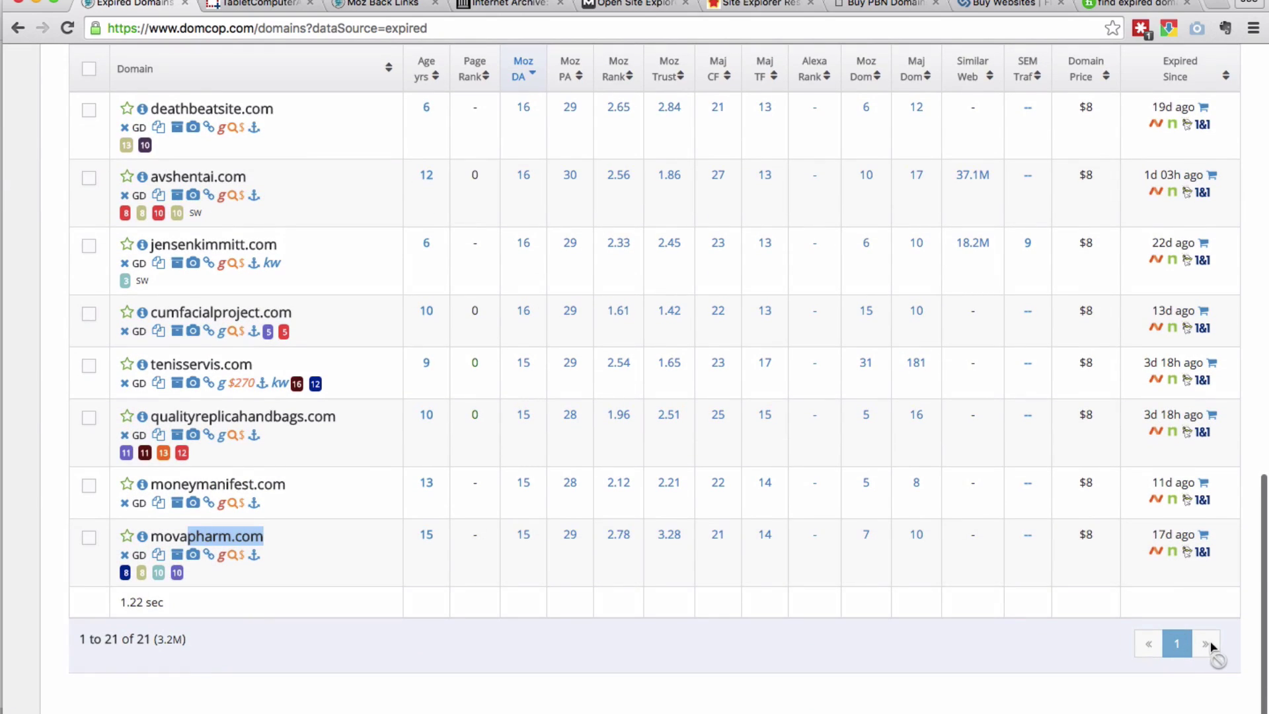
scroll(963, 650, "up", 6)
scroll(961, 653, "up", 9)
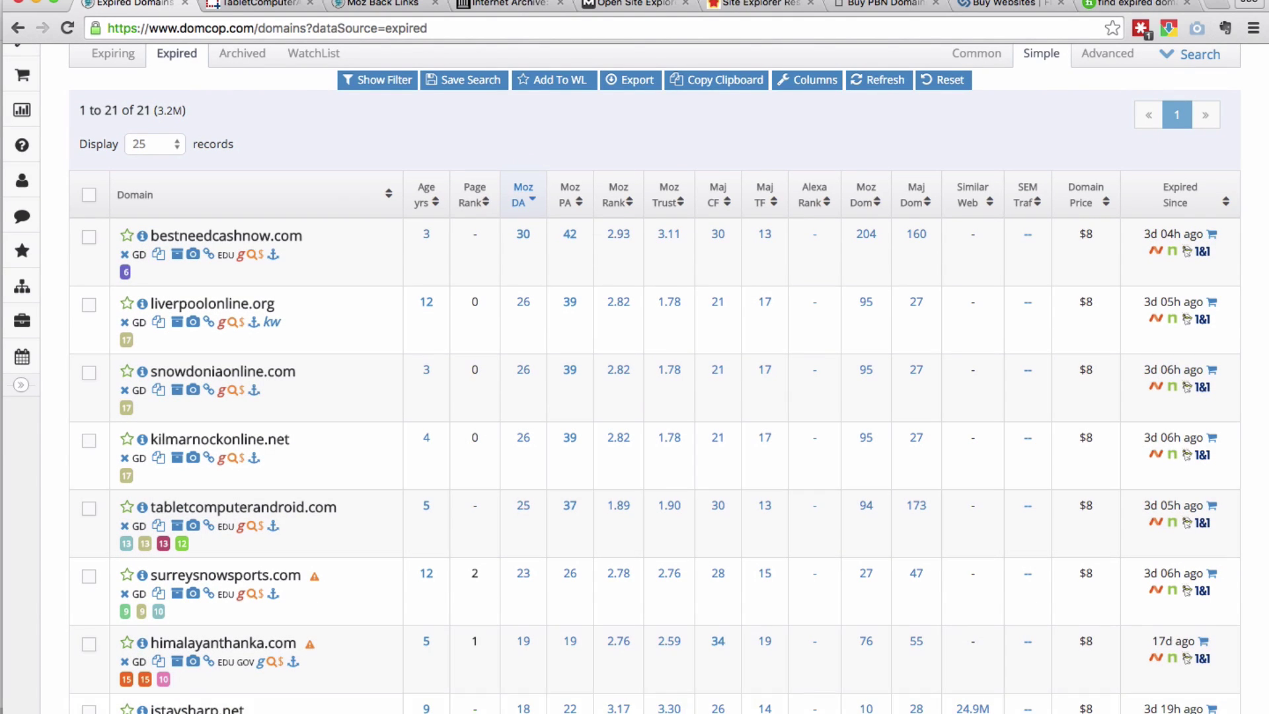
Switch to the Keynote presentation and start the slideshow from the "Quite A Few Options" slide.
left_click(754, 708)
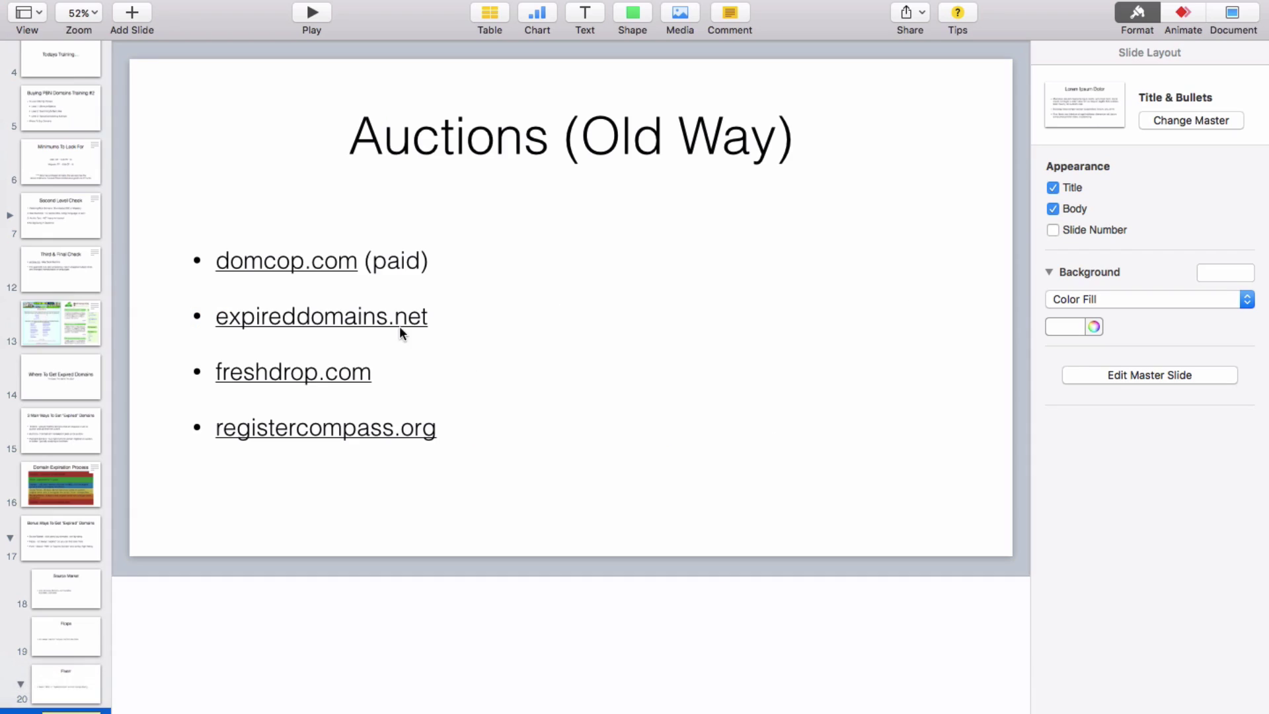
scroll(88, 602, "down", 4)
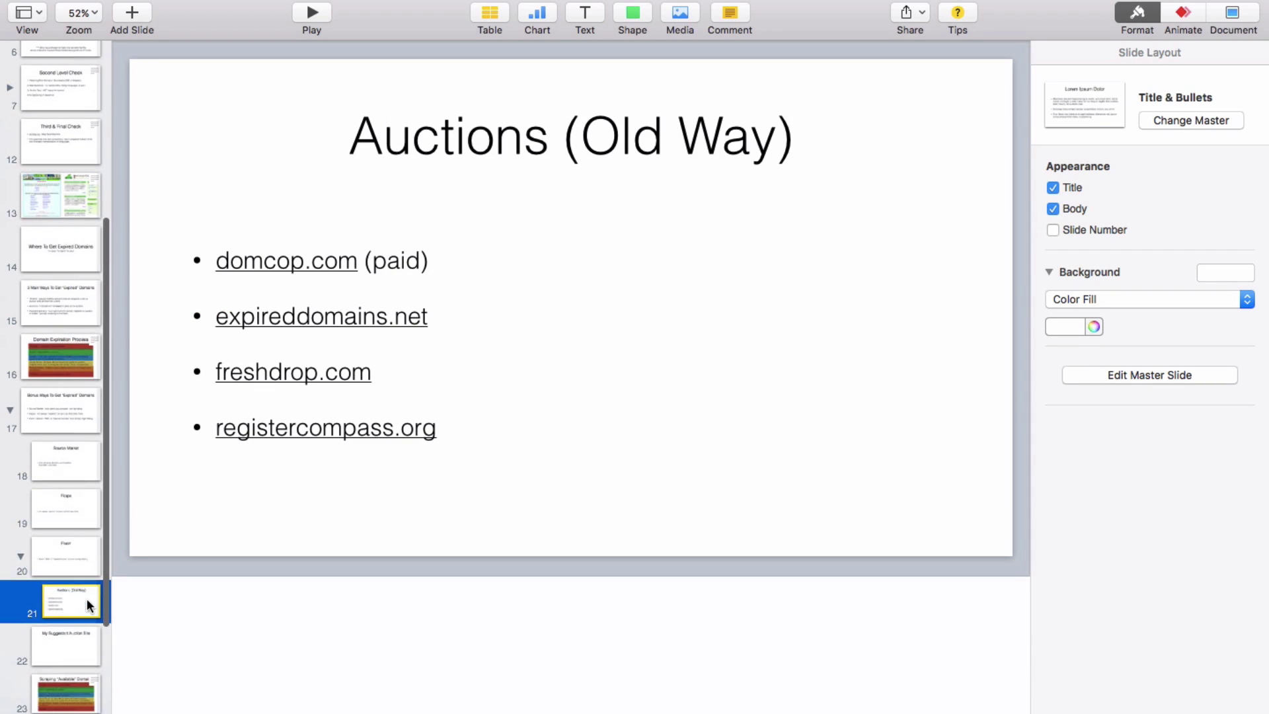
left_click(70, 683)
scroll(104, 176, "down", 3)
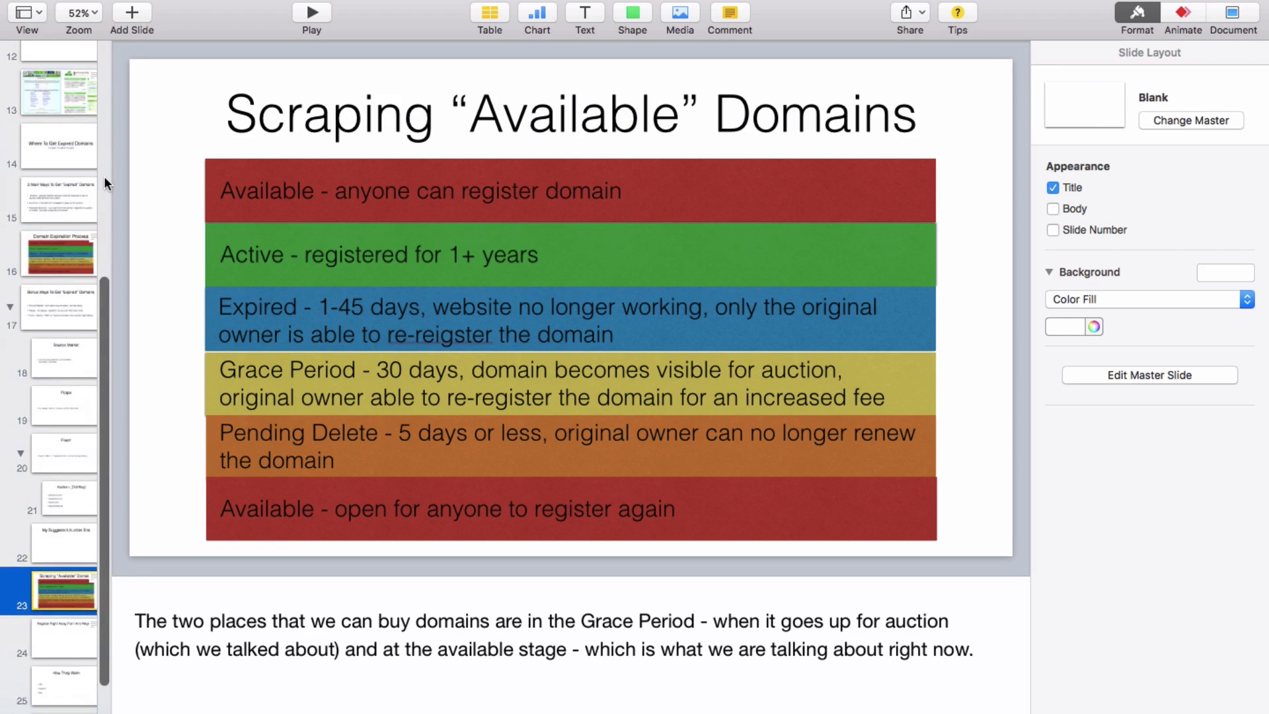
scroll(104, 175, "down", 3)
left_click(68, 579)
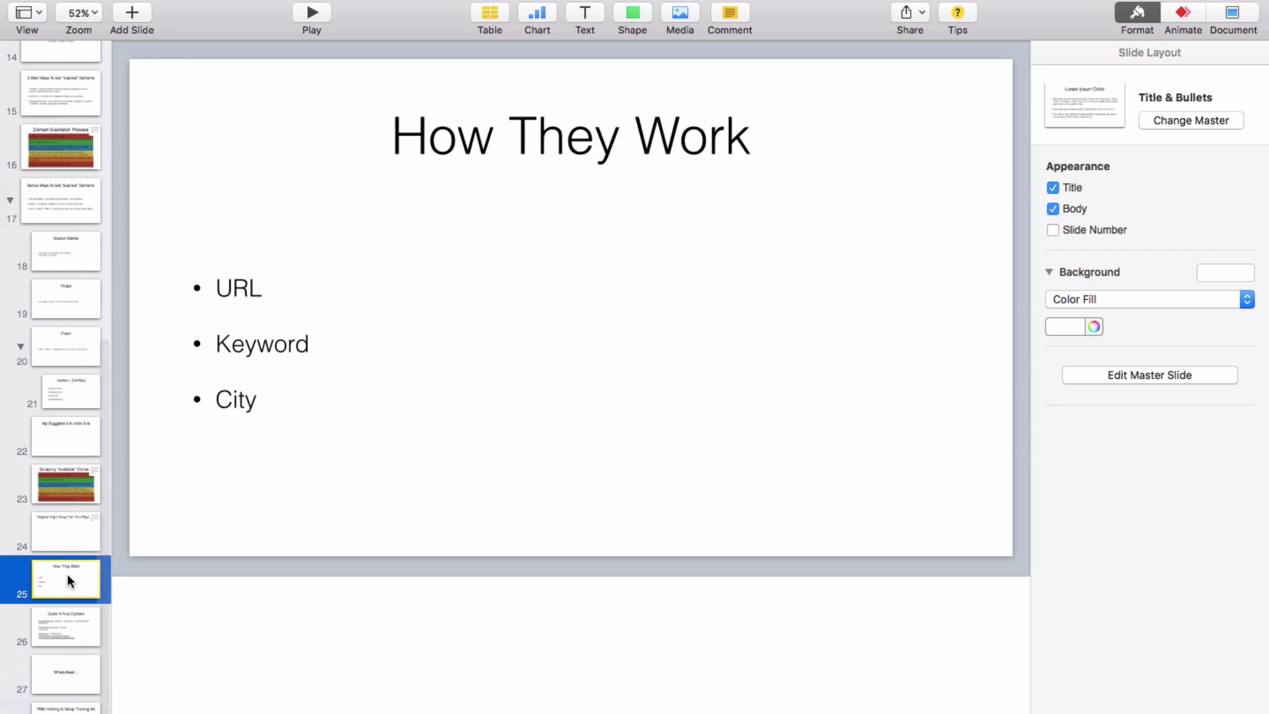
key("Down")
key("Up")
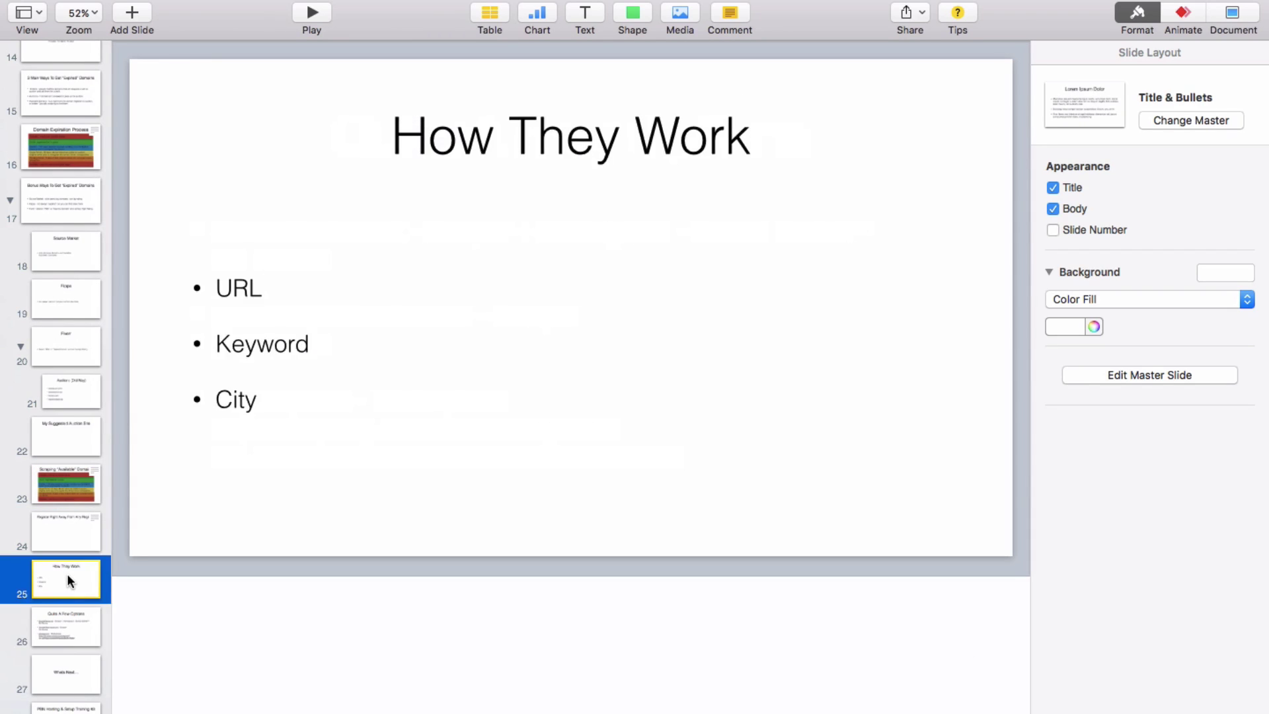
key("Down")
left_click(311, 13)
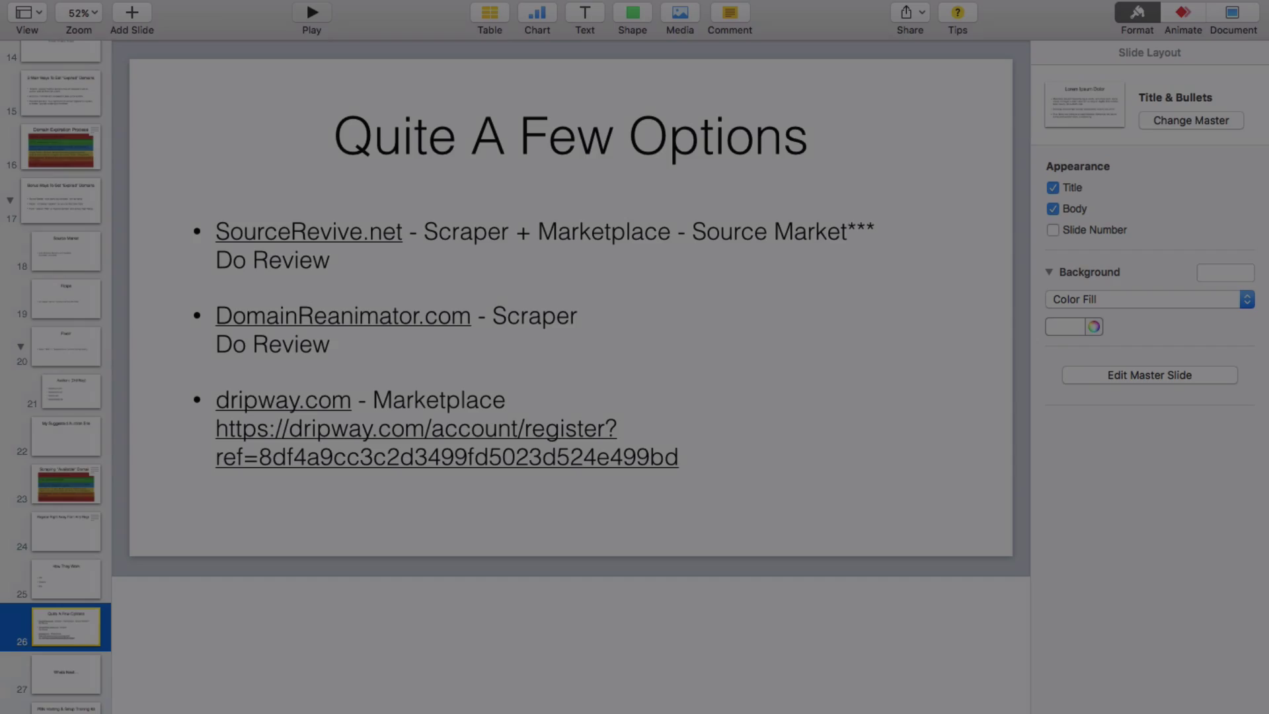